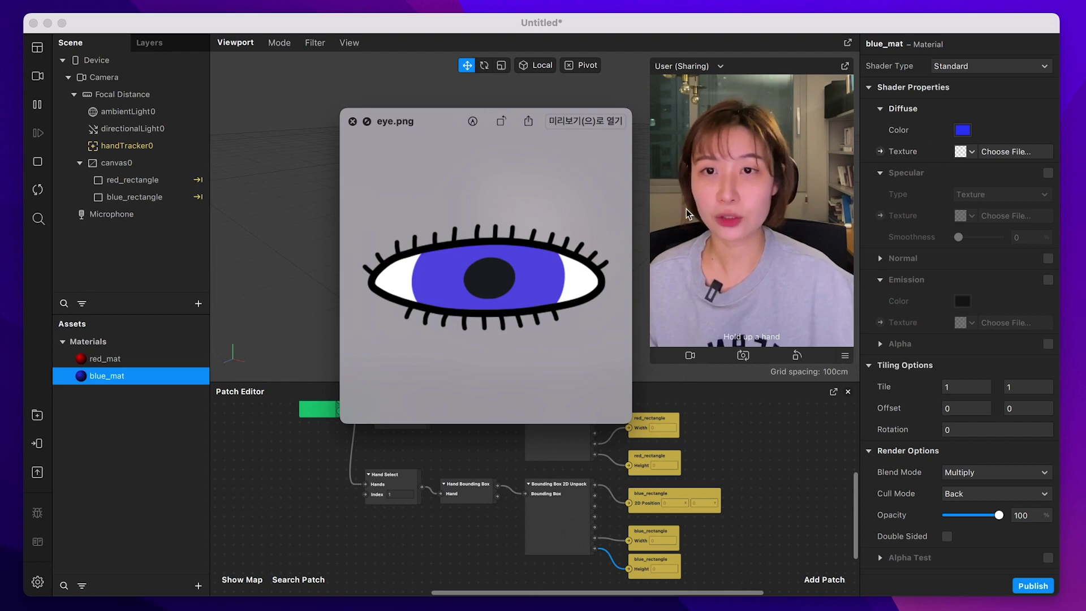
# Step: Close the eye.png preview and delete red_rectangle and blue_rectangle from canvas0
pyautogui.press('space')
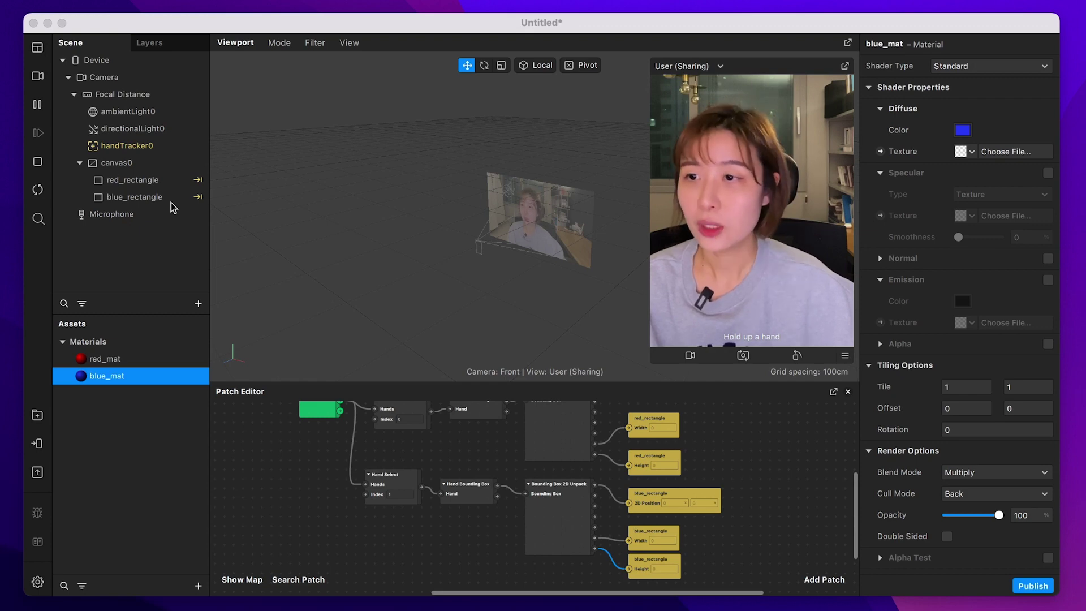
pyautogui.click(143, 181)
pyautogui.keyDown('shift'); pyautogui.click(145, 197); pyautogui.keyUp('shift')
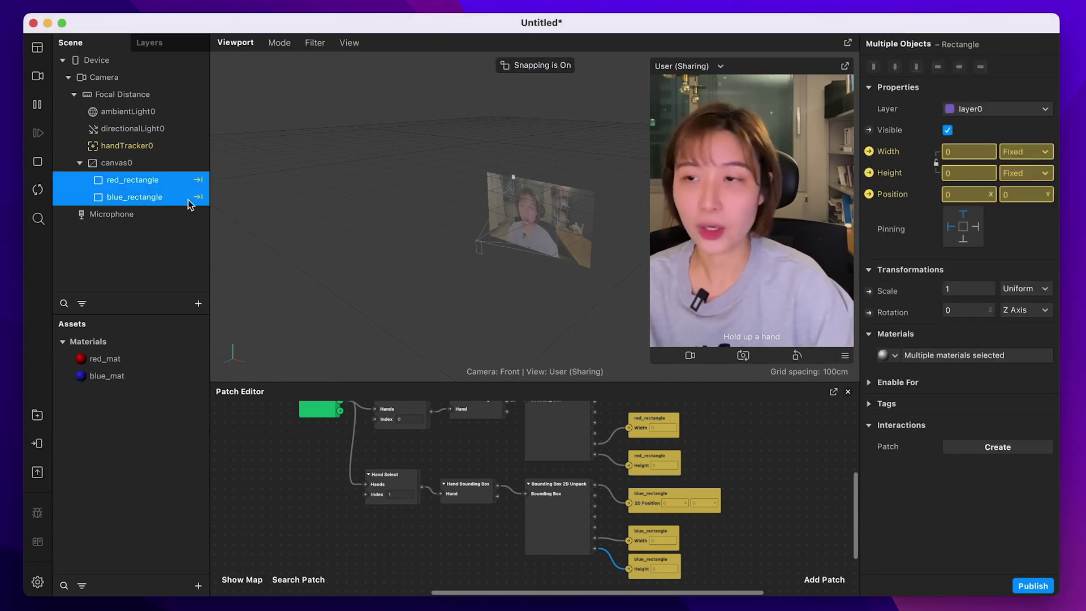
pyautogui.press('Delete')
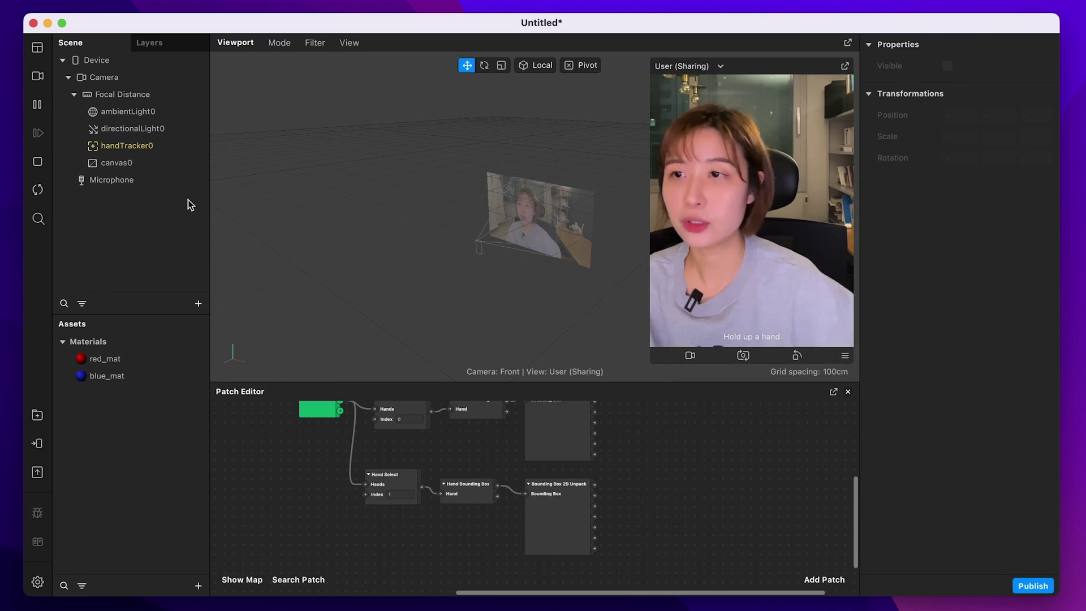
# Step: Delete the red_mat and blue_mat materials, removing their files from the project folder as well
pyautogui.click(137, 165)
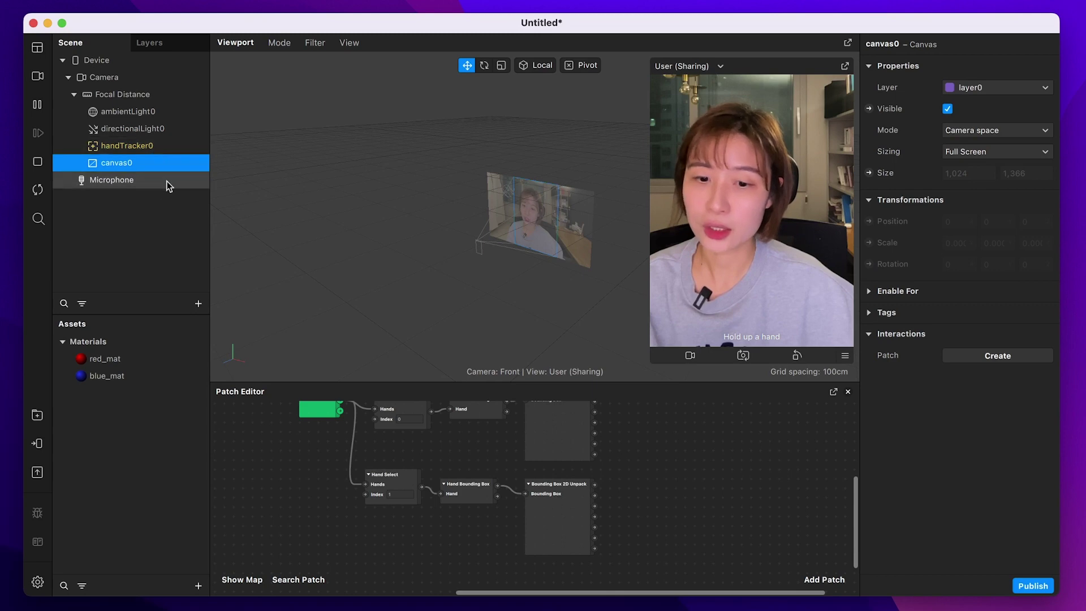
pyautogui.scroll(3, 645, 467)
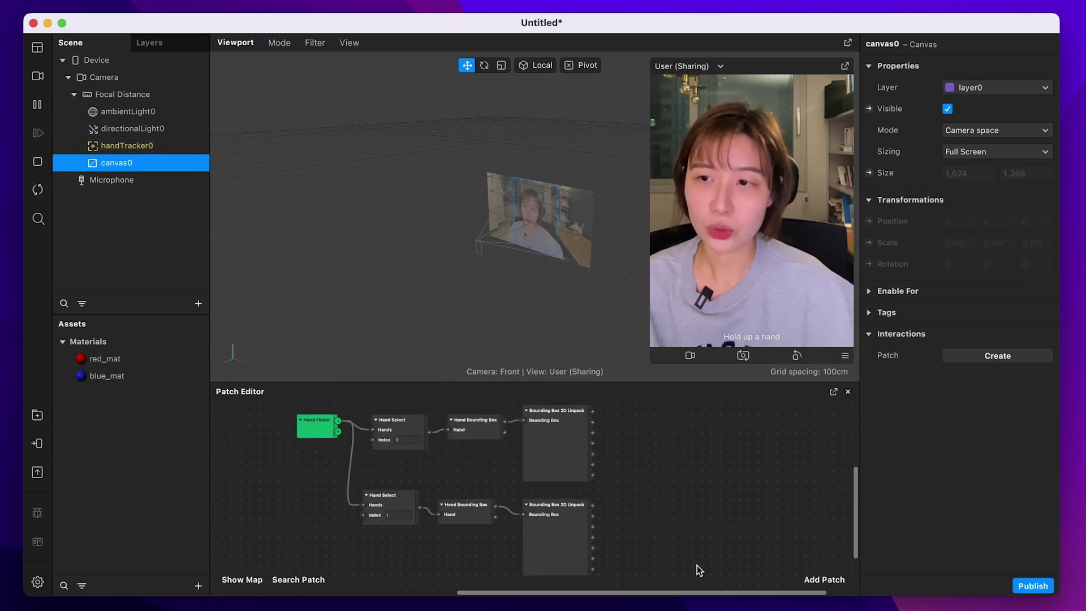
pyautogui.click(106, 358)
pyautogui.keyDown('shift'); pyautogui.click(111, 383); pyautogui.keyUp('shift')
pyautogui.press('BackSpace')
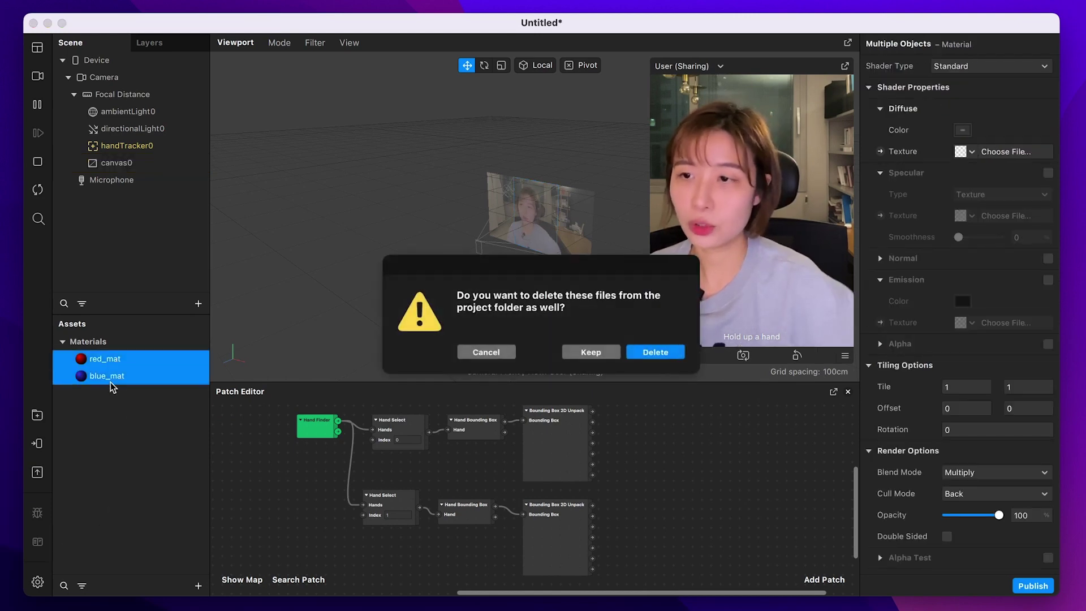
pyautogui.click(677, 360)
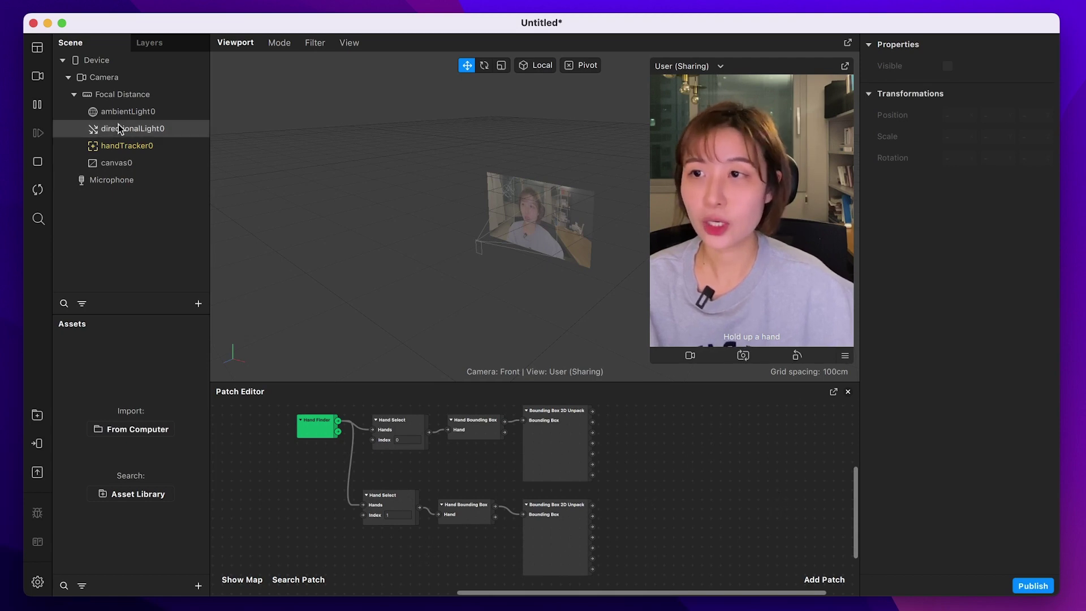
# Step: Insert a Rectangle object inside canvas0
pyautogui.click(126, 162)
pyautogui.click(198, 303)
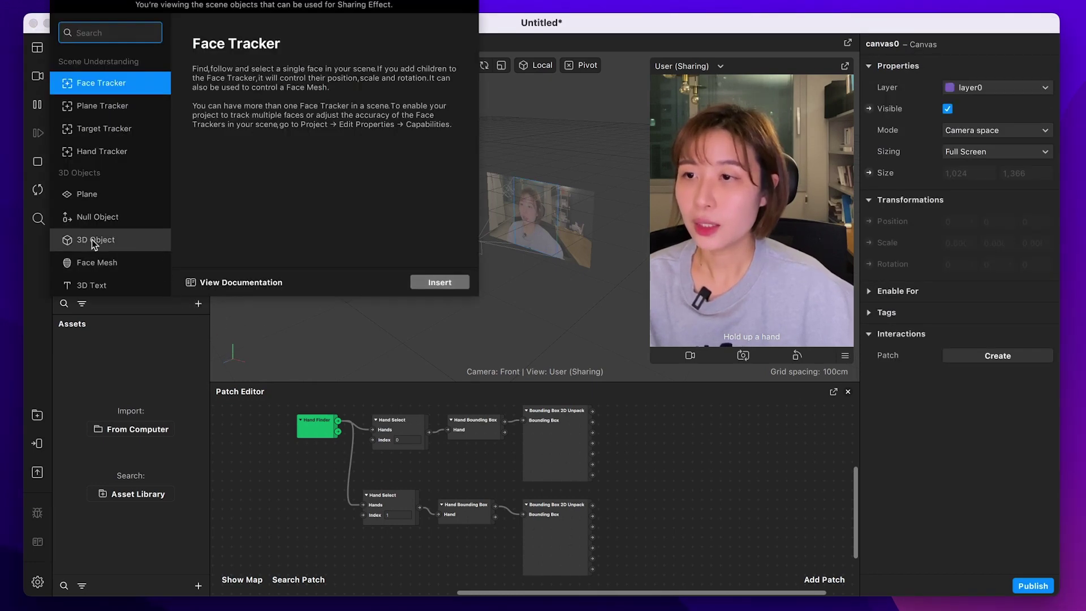
pyautogui.scroll(-5, 89, 229)
pyautogui.click(100, 200)
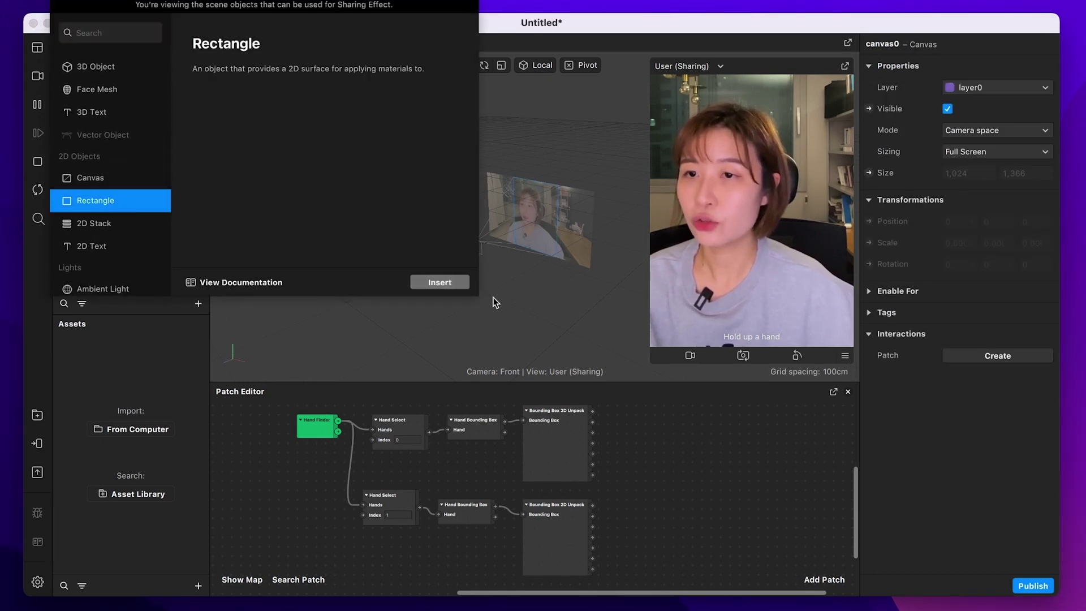
pyautogui.click(440, 282)
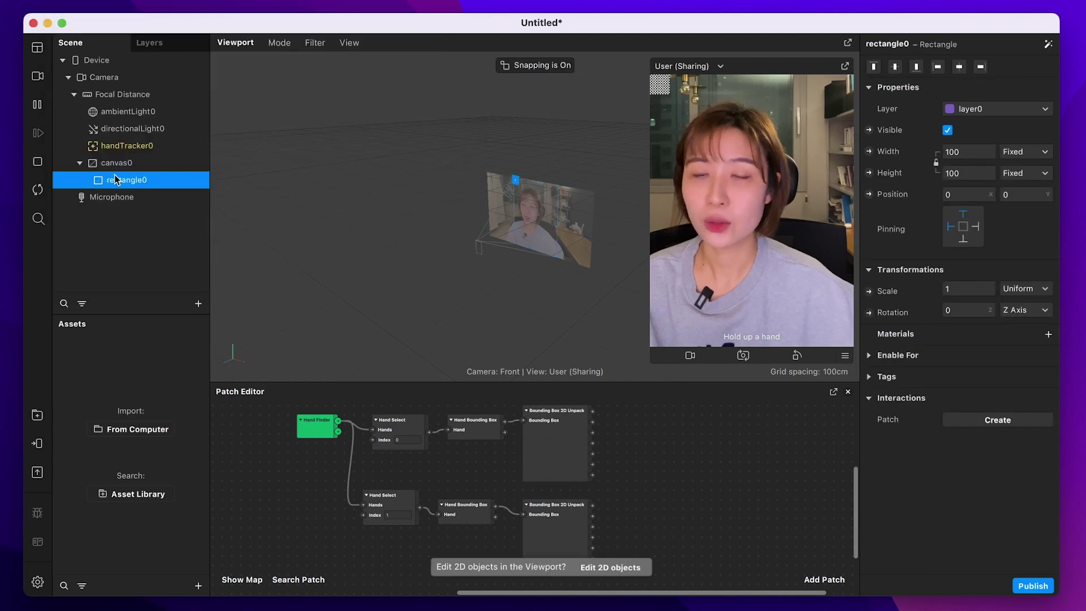
# Step: Create a new material on the rectangle and rename it eye_mat
pyautogui.click(1048, 334)
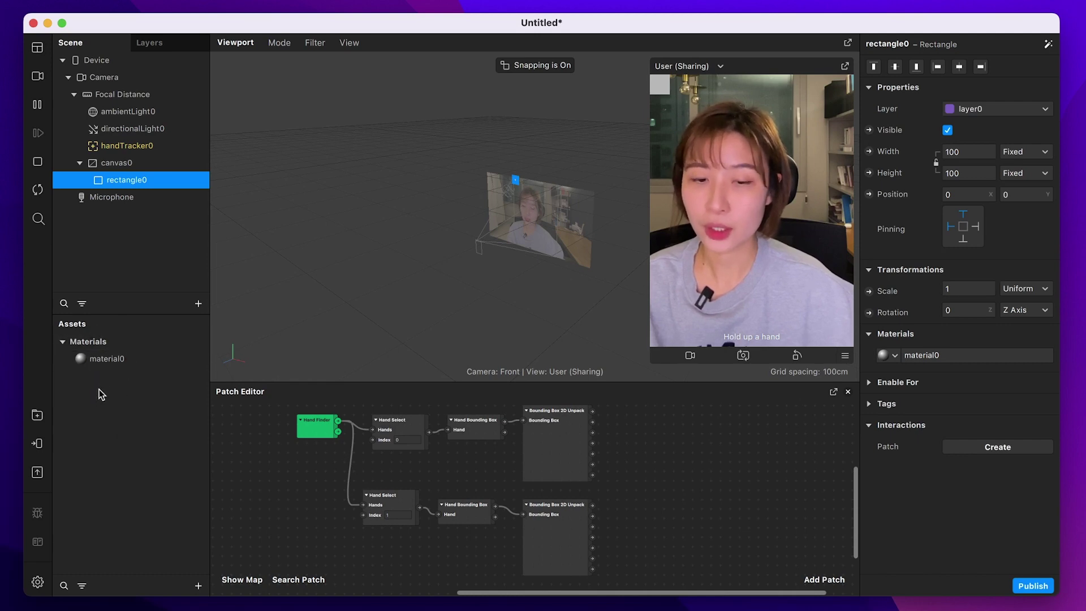
pyautogui.click(109, 360)
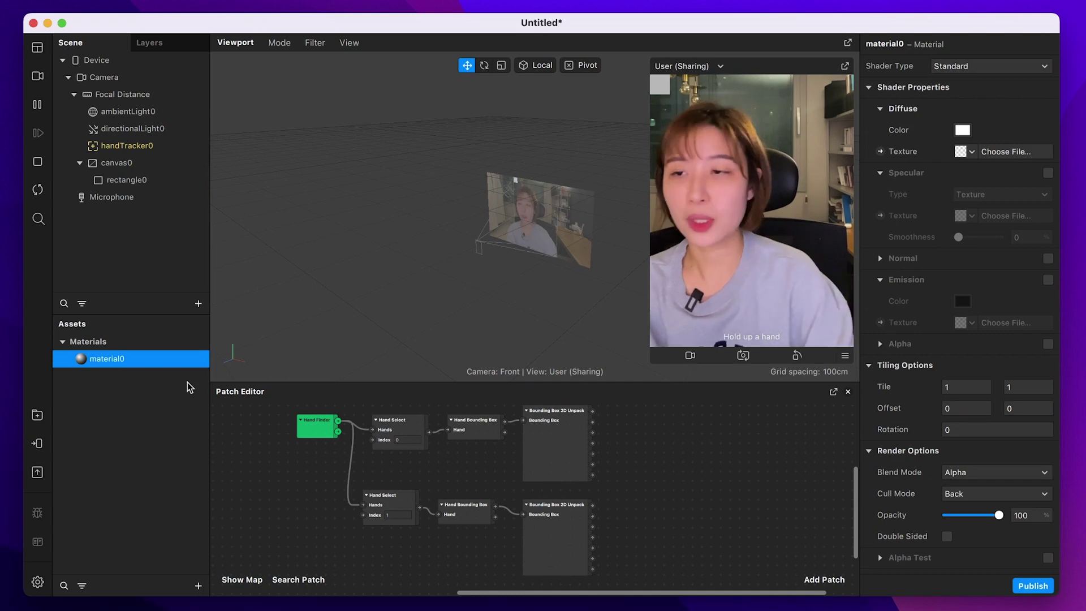
pyautogui.press('Return')
pyautogui.write('eye_mat')
pyautogui.press('Return')
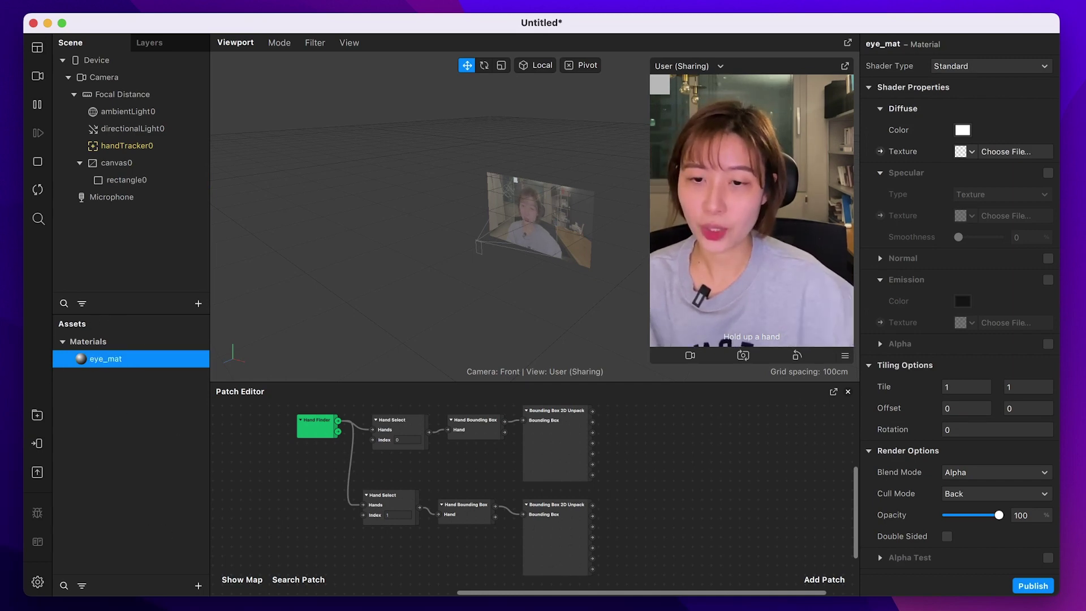
# Step: Set eye_mat's shader type to Flat and load eye.png as its diffuse texture
pyautogui.click(965, 68)
pyautogui.click(954, 70)
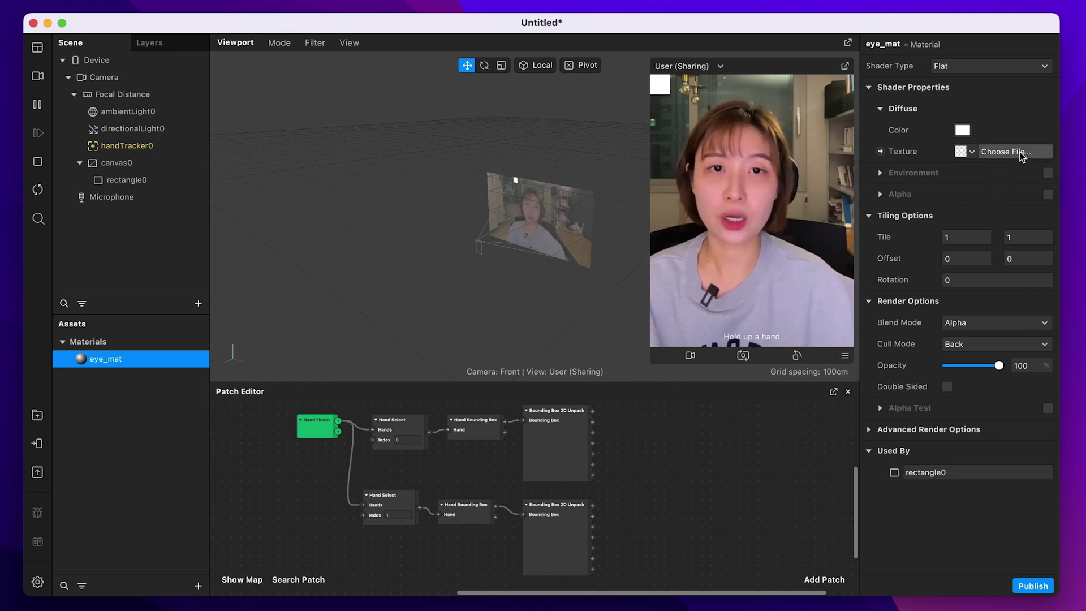
pyautogui.click(1002, 154)
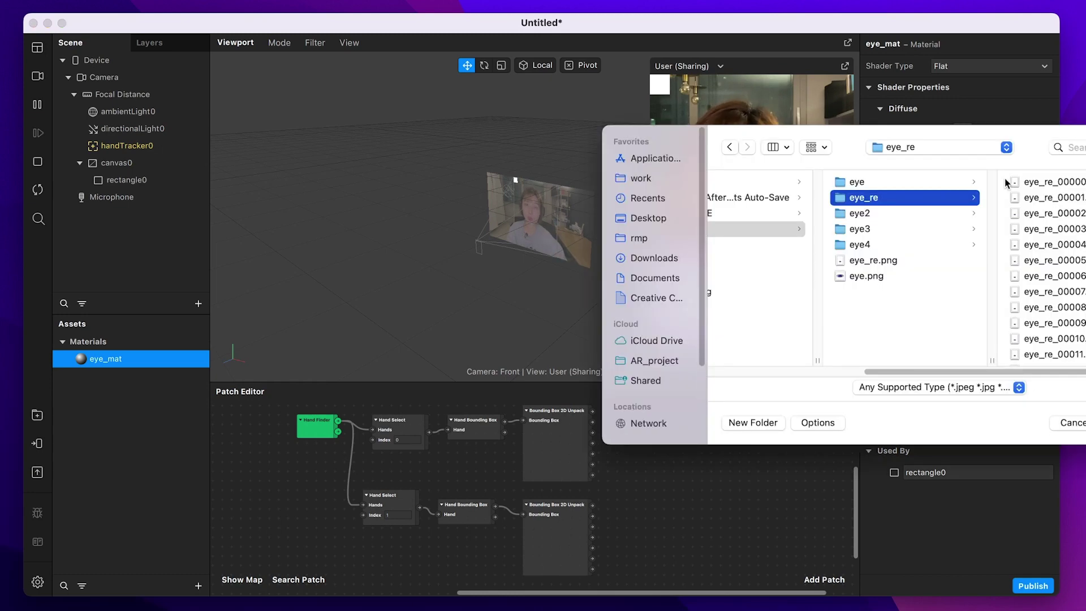
pyautogui.click(863, 276)
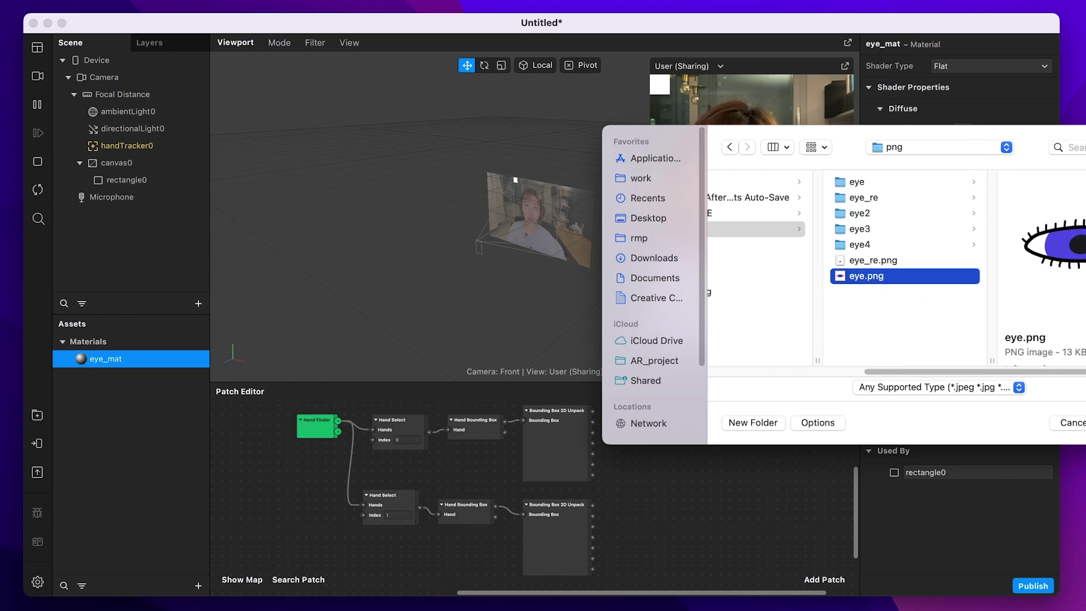
pyautogui.press('Return')
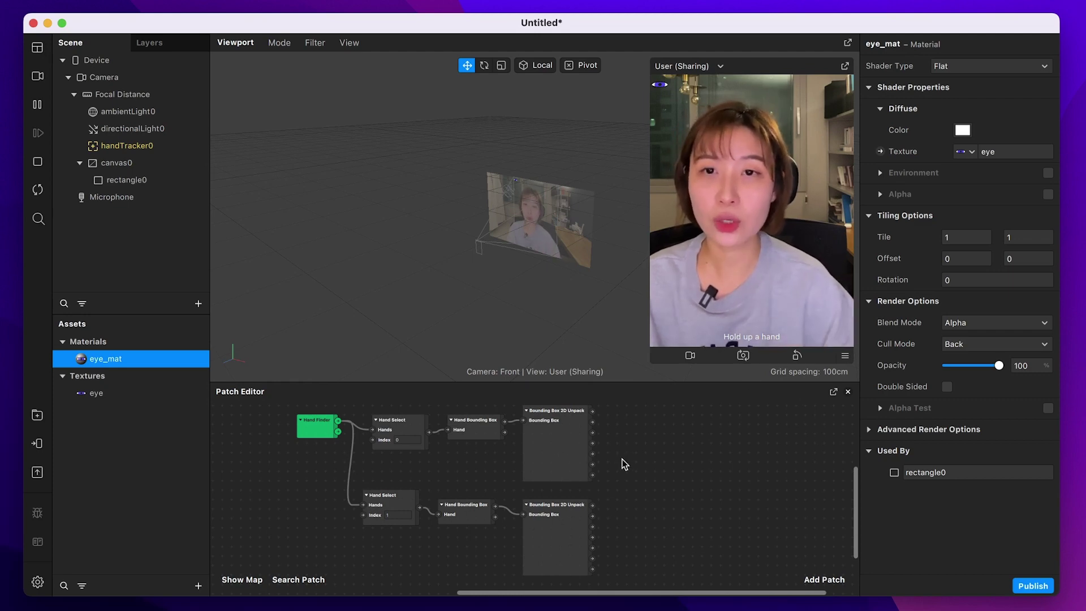
# Step: Rename the rectangle that uses eye_mat to eye
pyautogui.click(925, 472)
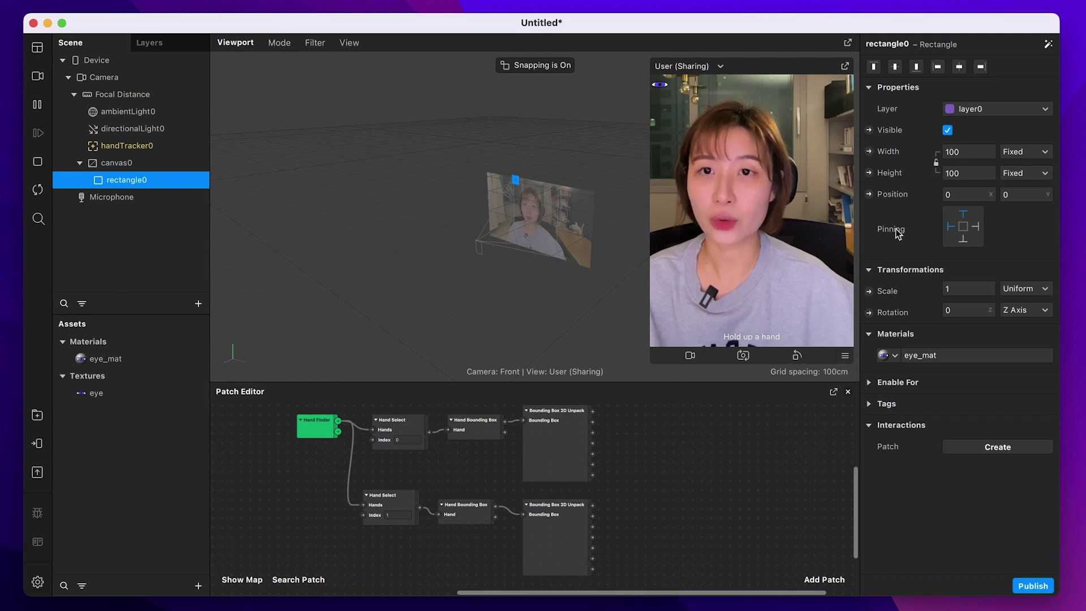
pyautogui.doubleClick(134, 181)
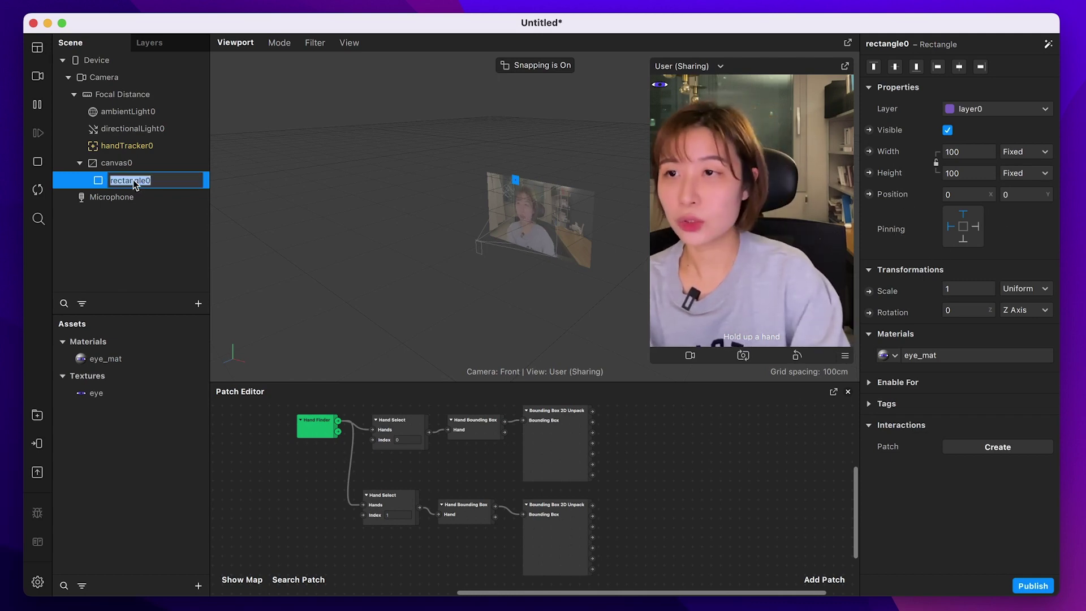
pyautogui.write('eye')
pyautogui.press('Return')
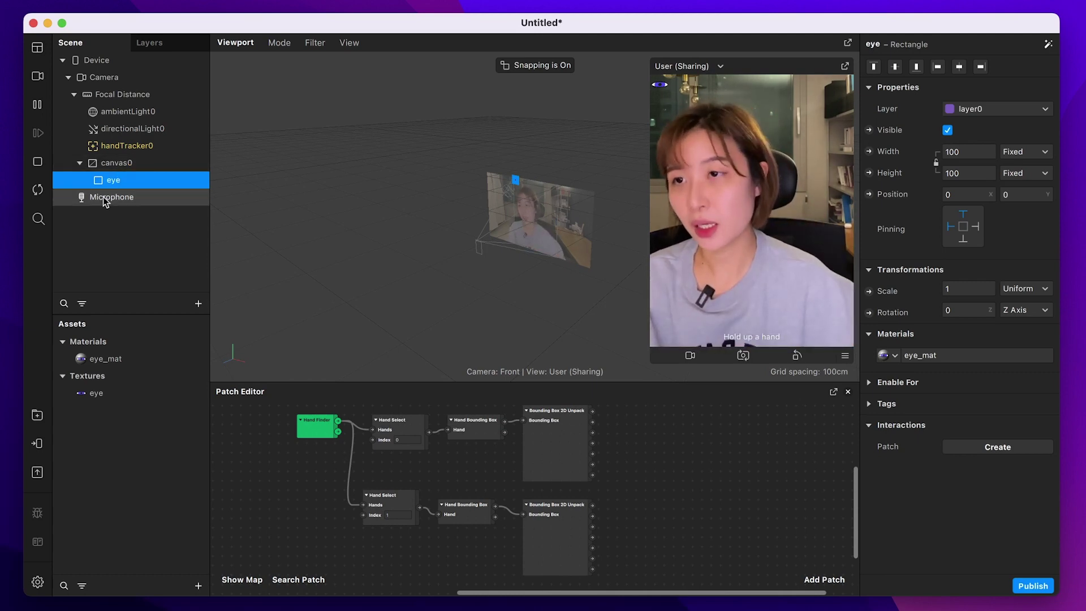
# Step: Create width, height and 2D position patches for the eye rectangle and arrange them beside the upper Bounding Box 2D Unpack patch
pyautogui.click(869, 152)
pyautogui.click(869, 173)
pyautogui.click(869, 194)
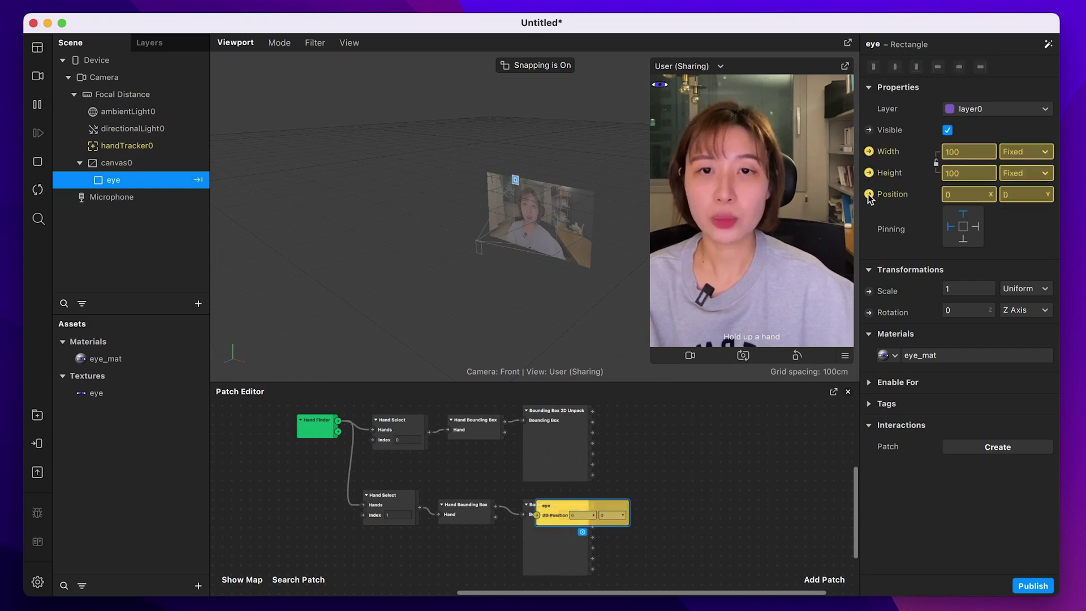
pyautogui.moveTo(628, 501); pyautogui.dragTo(704, 471)
pyautogui.moveTo(860, 477); pyautogui.dragTo(860, 468)
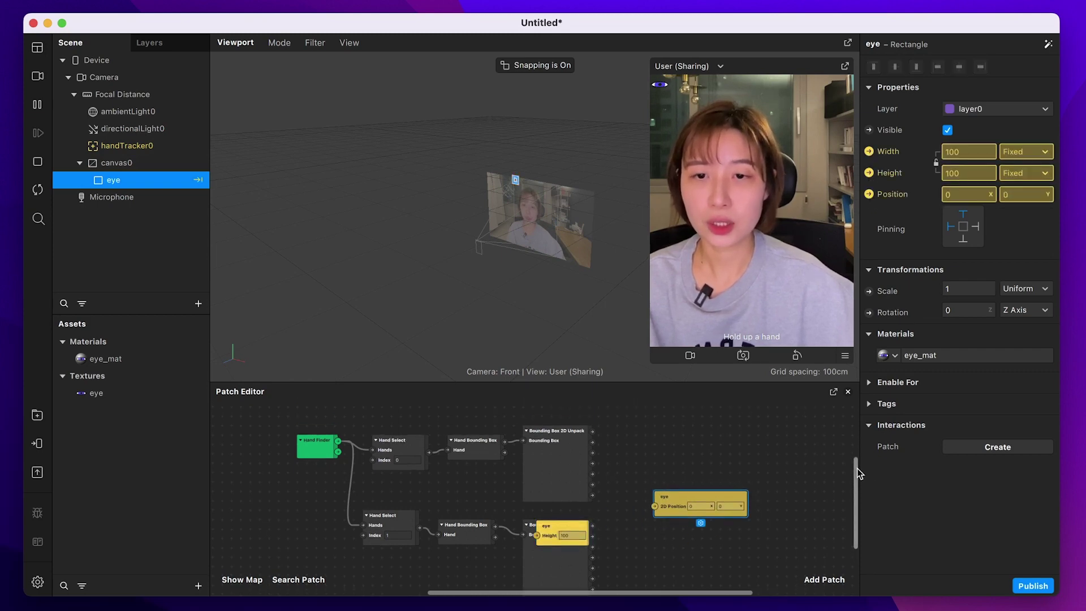
pyautogui.scroll(3, 604, 499)
pyautogui.moveTo(529, 548); pyautogui.dragTo(636, 530)
pyautogui.moveTo(686, 508); pyautogui.dragTo(634, 432)
pyautogui.click(650, 534)
pyautogui.moveTo(540, 552); pyautogui.dragTo(650, 485)
# Step: Connect the upper Bounding Box 2D Unpack's Top Left, Width and Height outputs to the eye's 2D Position, Width and Height patches
pyautogui.click(582, 459)
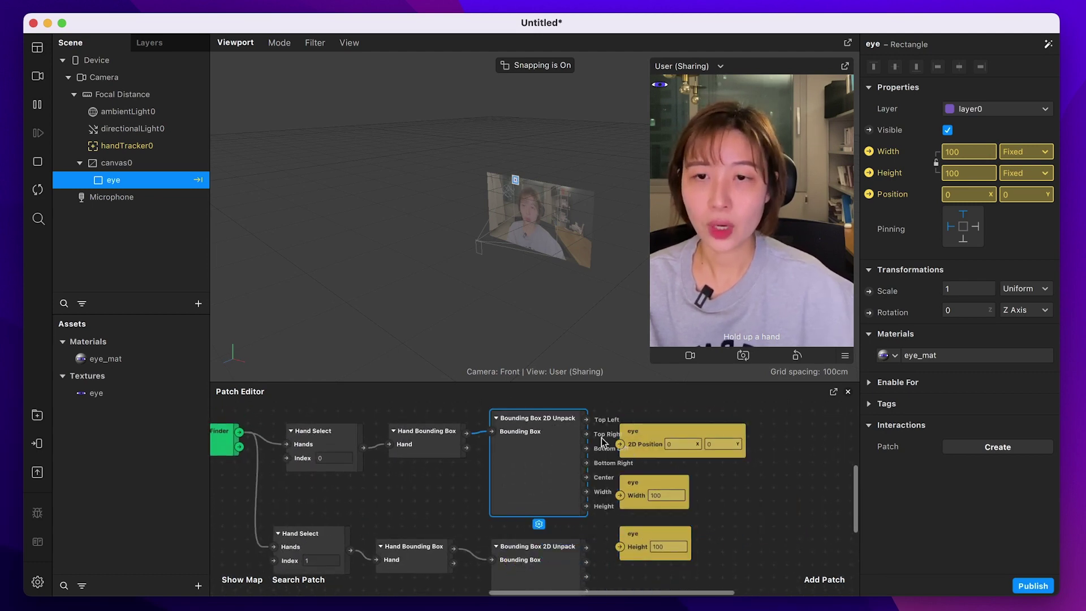
pyautogui.moveTo(586, 419); pyautogui.dragTo(620, 445)
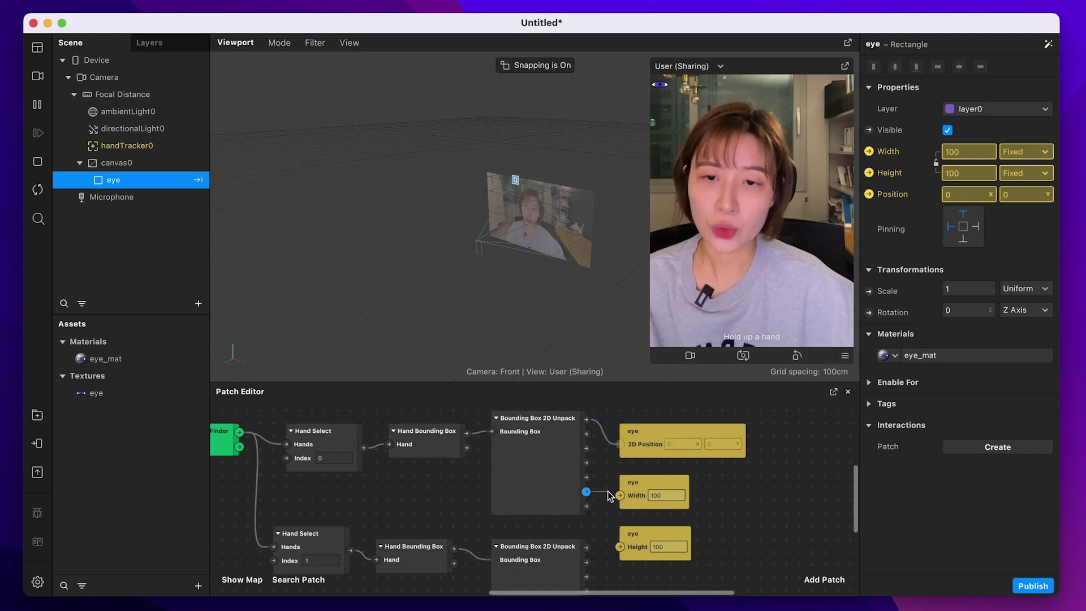
pyautogui.moveTo(618, 497); pyautogui.dragTo(637, 518)
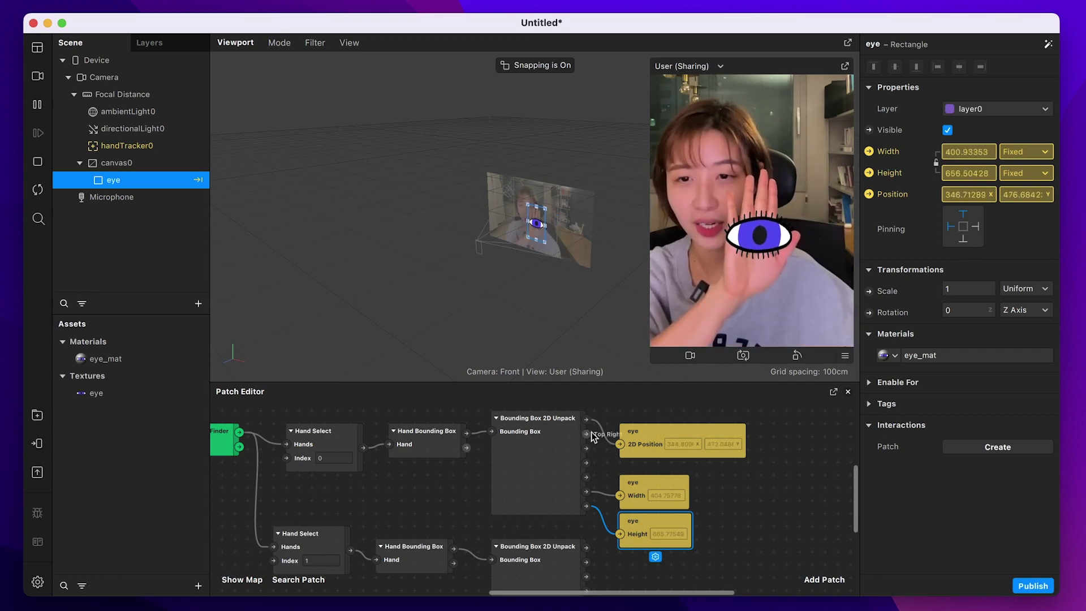
# Step: Try the Top Right and Center outputs as the eye's 2D Position source, and reconnect the Top Left output
pyautogui.moveTo(620, 444)
pyautogui.mouseDown()
pyautogui.moveTo(586, 434)
pyautogui.moveTo(620, 445)
pyautogui.mouseUp()
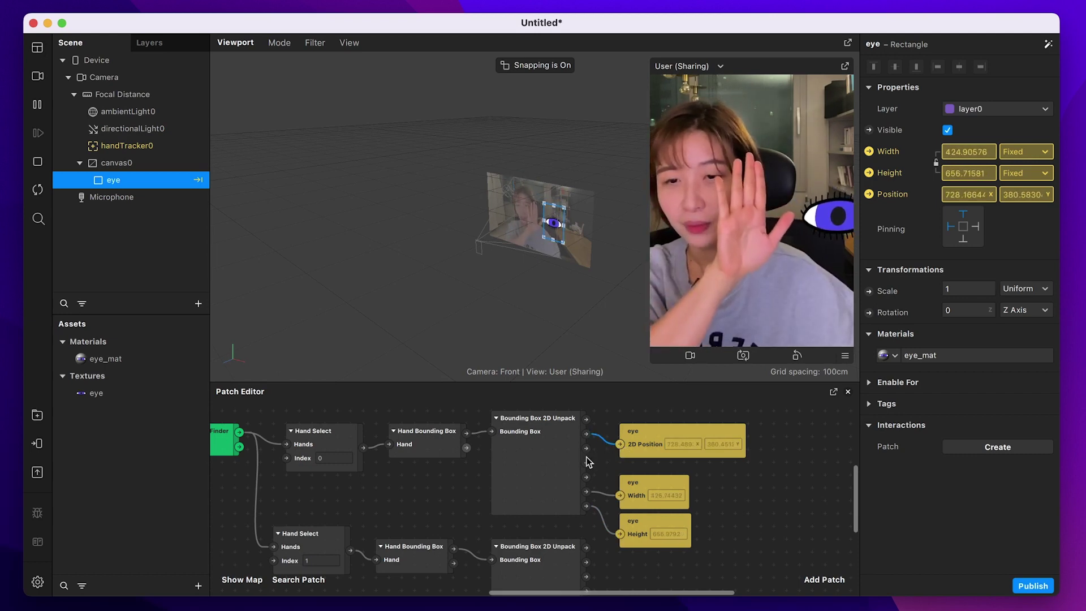
pyautogui.moveTo(586, 480); pyautogui.dragTo(622, 450)
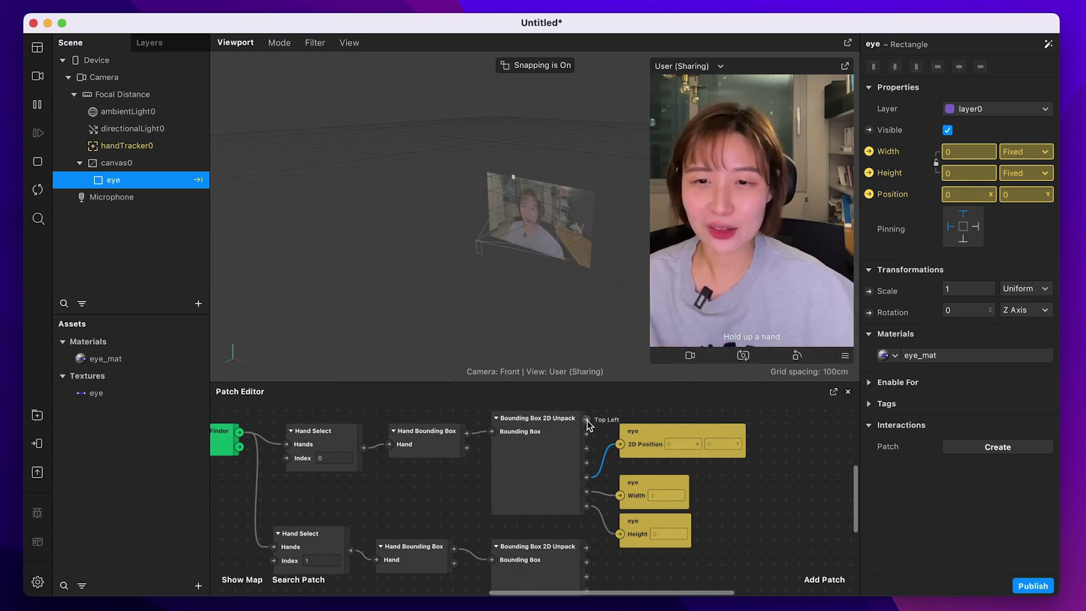
pyautogui.moveTo(587, 423); pyautogui.dragTo(621, 447)
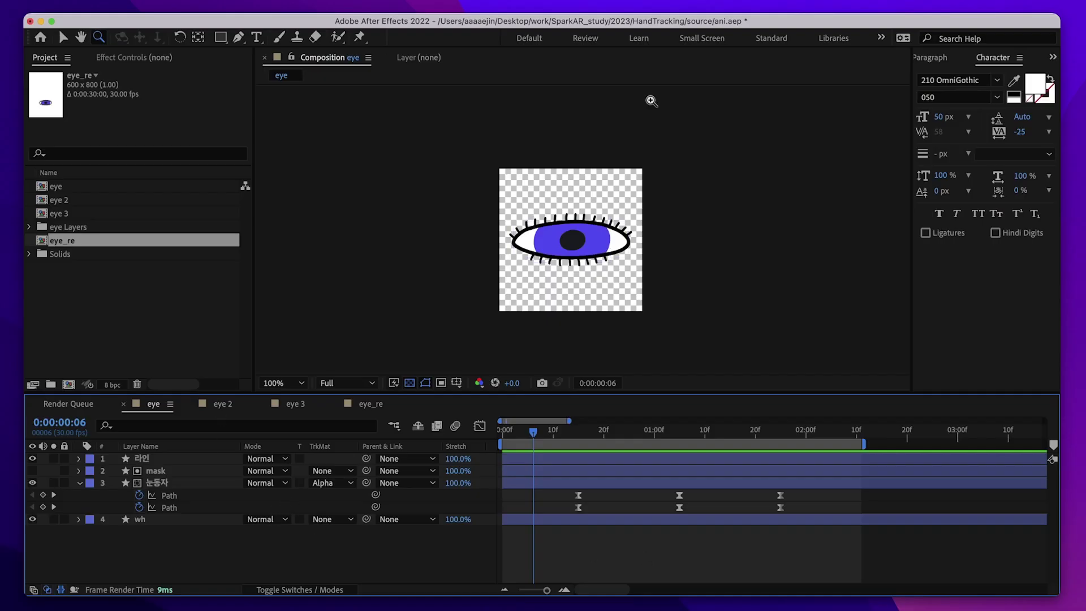
# Step: Compare the canvas proportions and eye placement in the eye 2, eye 3 and eye_re compositions in After Effects
pyautogui.click(220, 404)
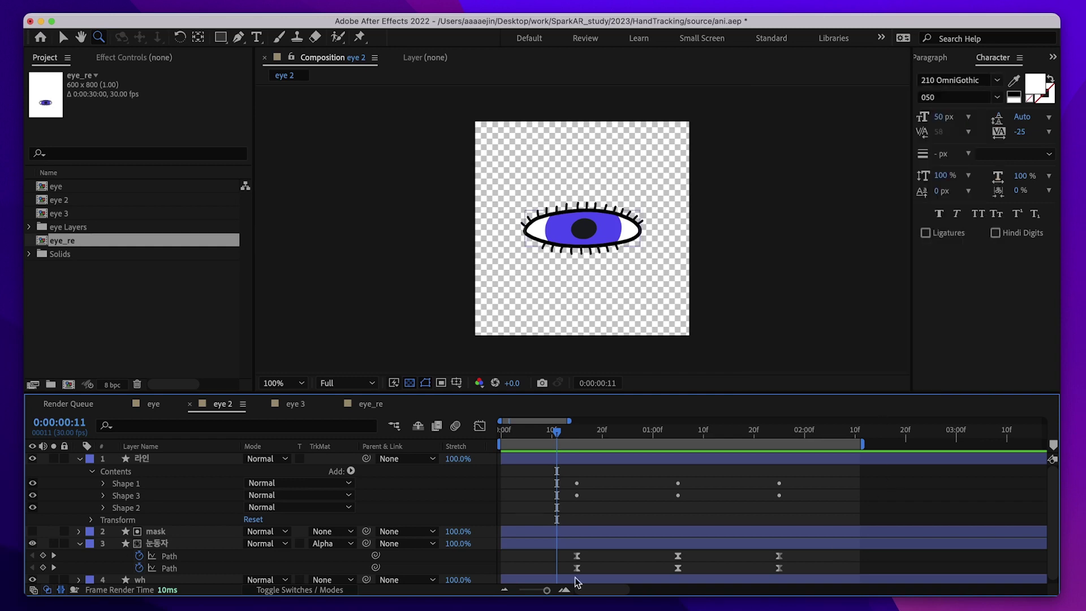
pyautogui.click(294, 404)
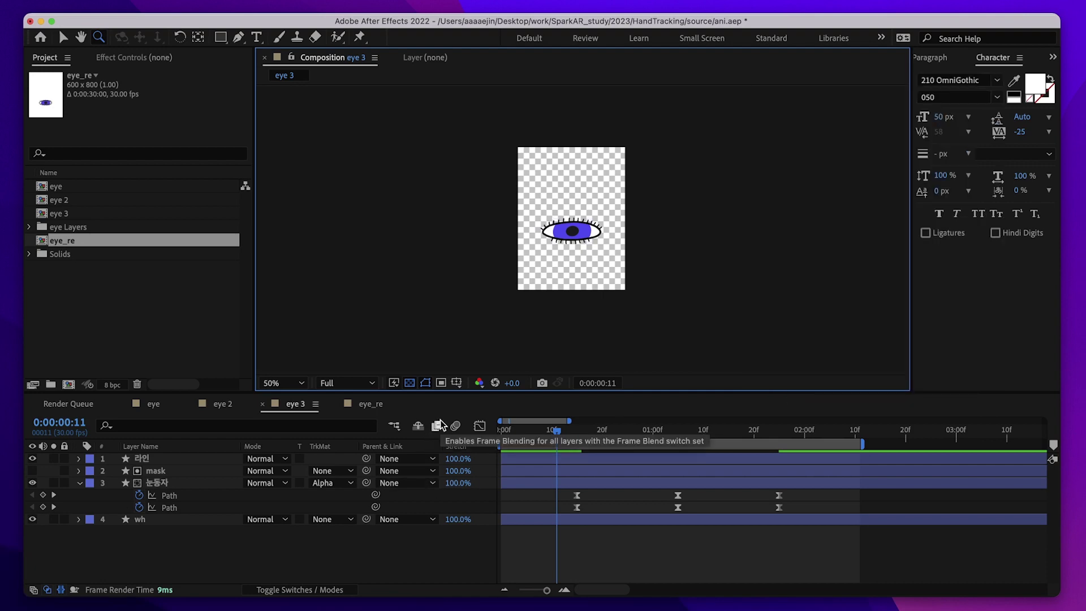
pyautogui.click(370, 404)
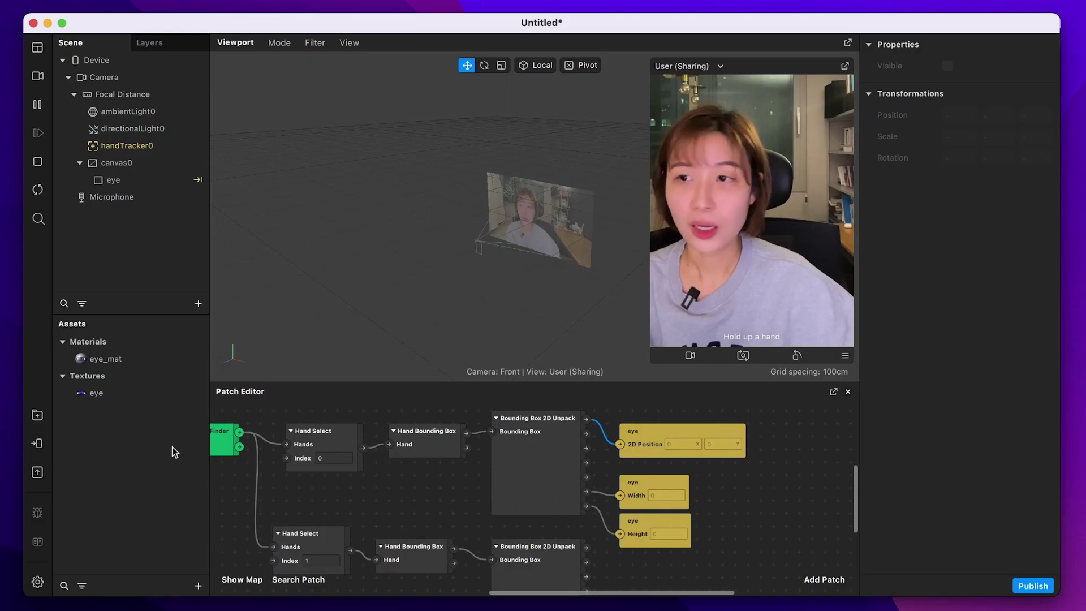
# Step: In Spark AR Studio, replace eye_mat's texture with a new texture from eye_re.png
pyautogui.click(103, 362)
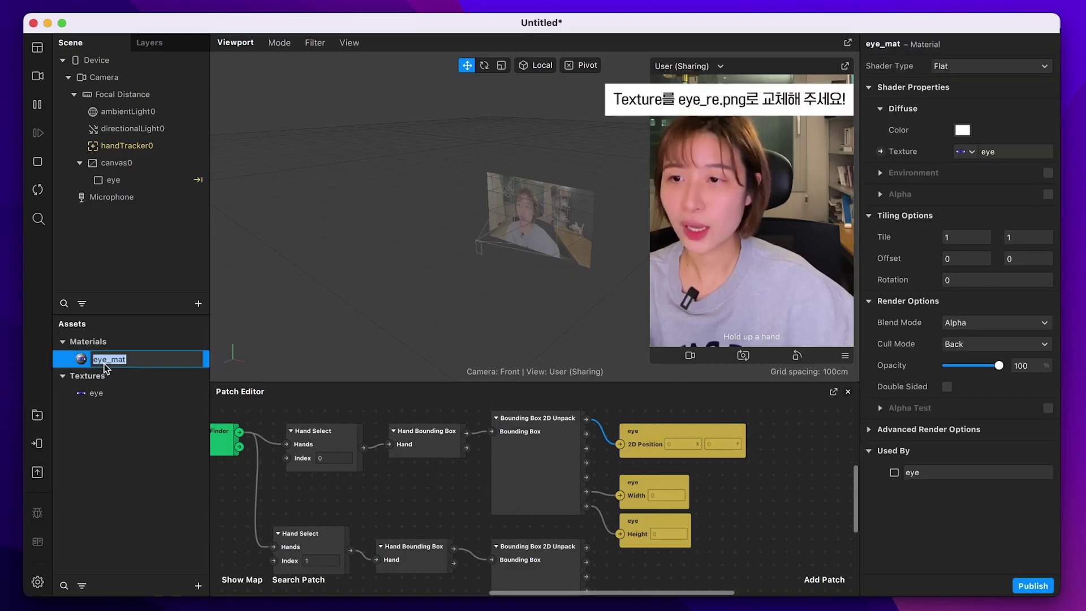
pyautogui.click(972, 151)
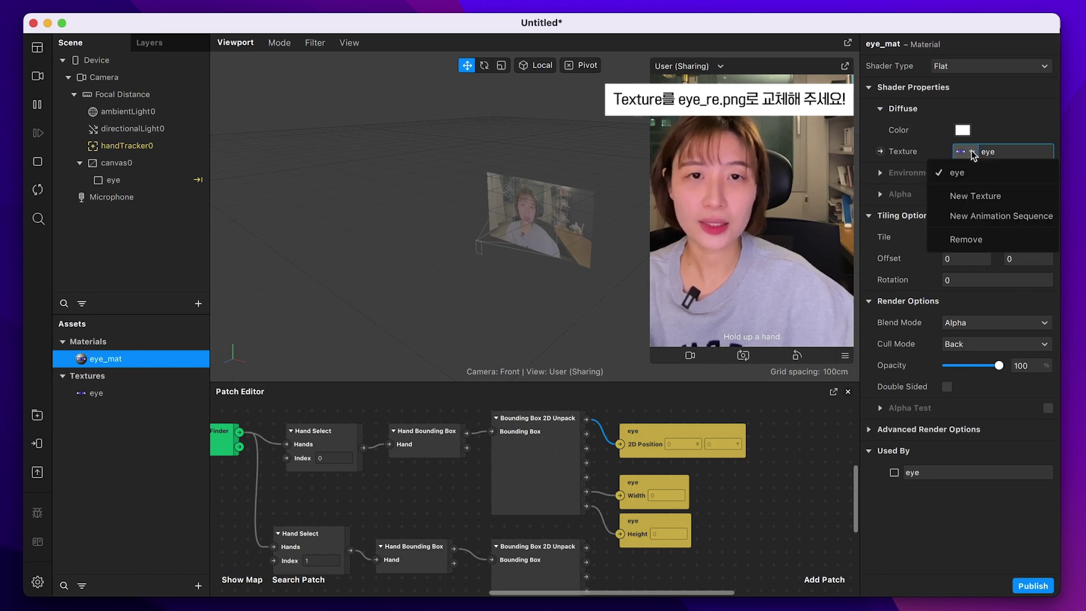
pyautogui.click(986, 198)
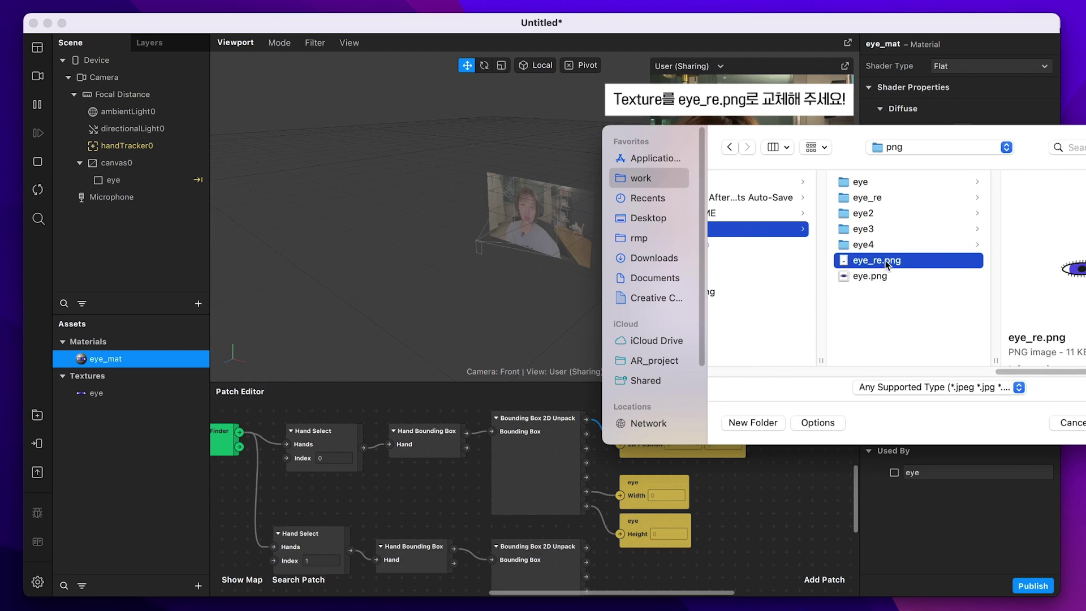
pyautogui.press('Return')
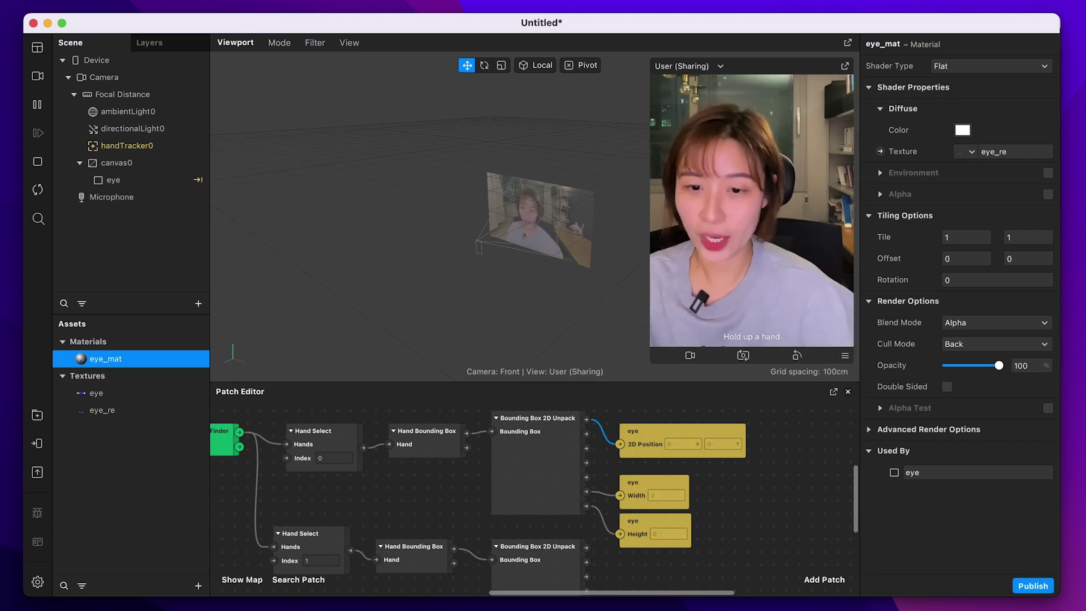
# Step: Create a new animation sequence asset and name it eye_ani
pyautogui.click(198, 585)
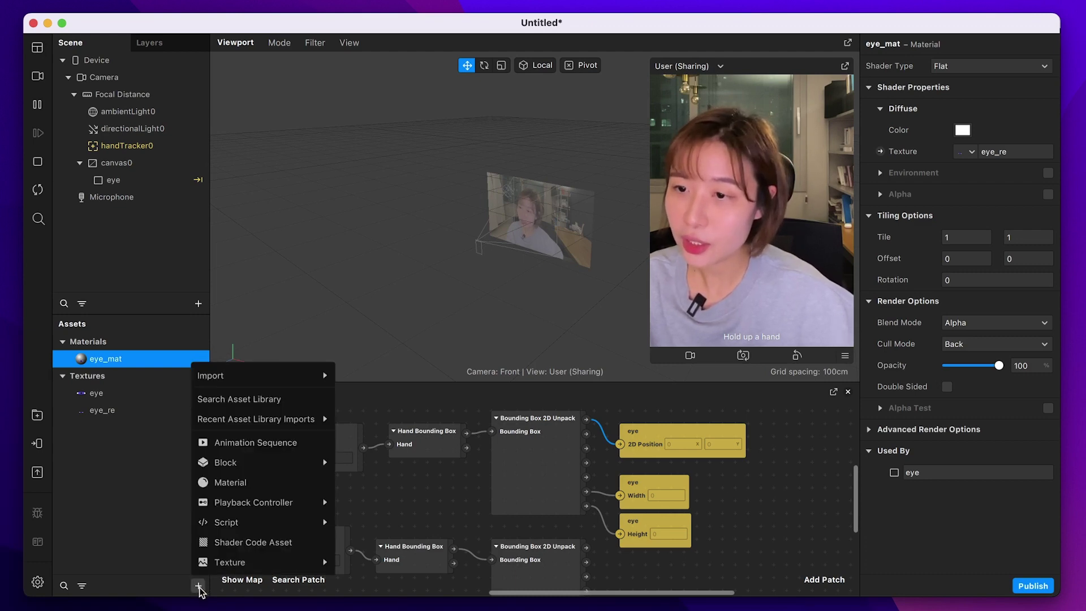
pyautogui.click(242, 445)
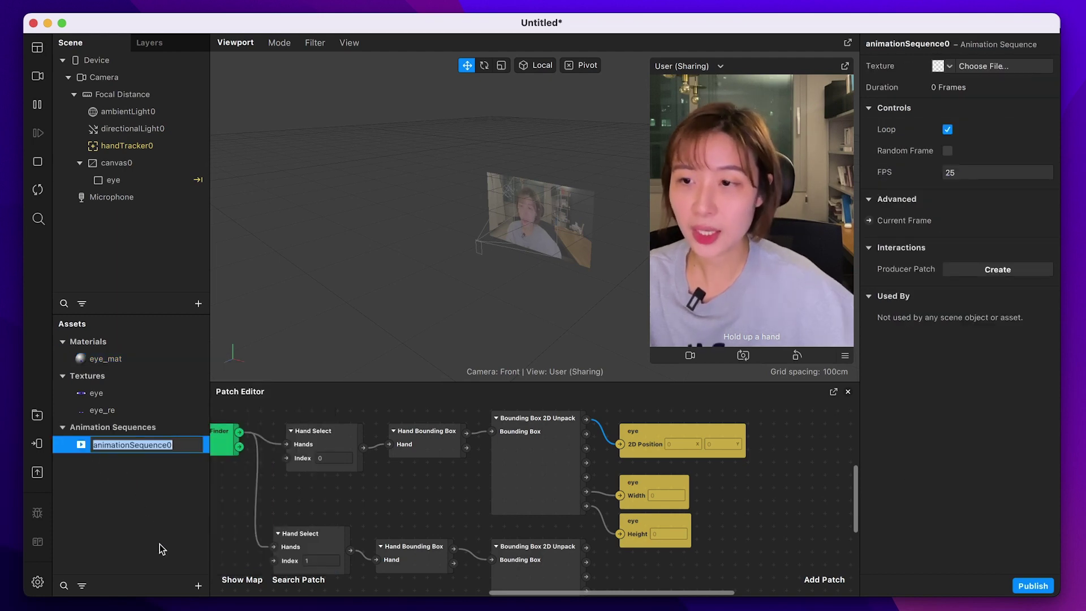
pyautogui.write('eye_ani')
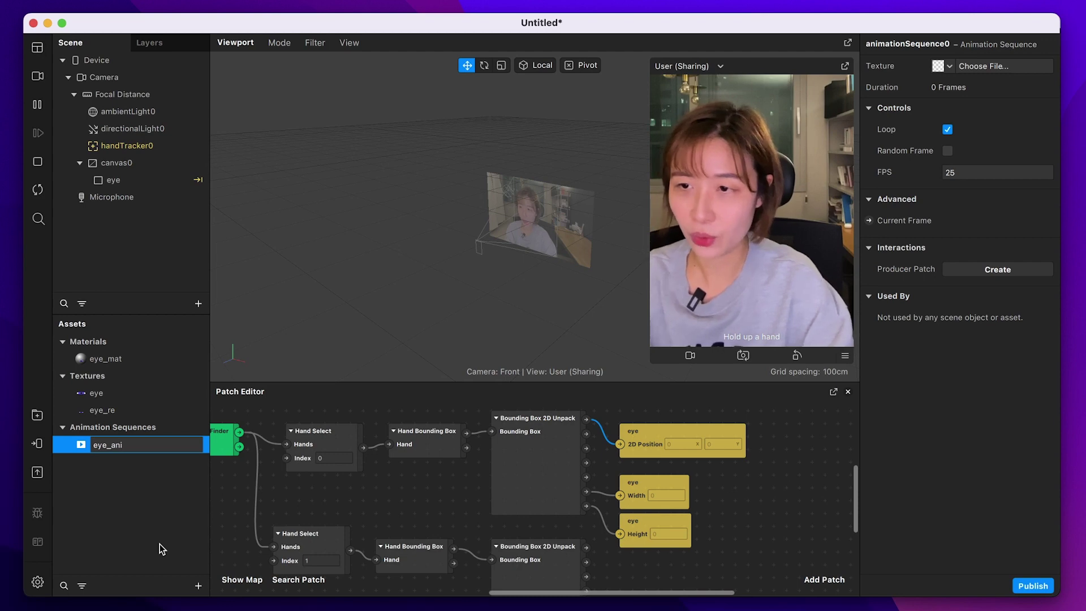
pyautogui.press('Return')
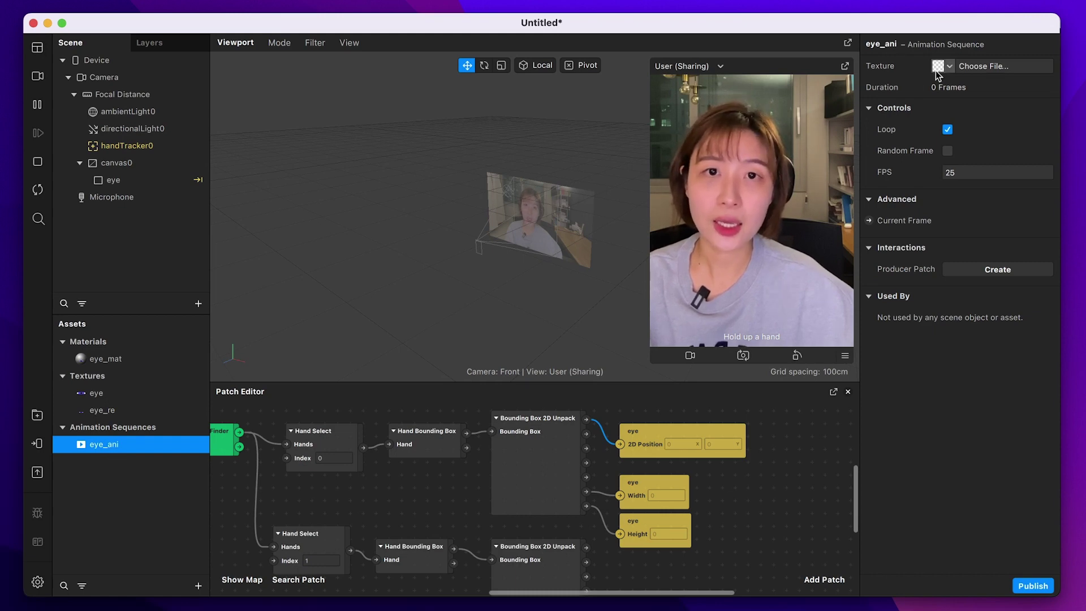
# Step: Load the full image sequence eye_re_00000.png to eye_re_00070.png from the eye_re folder as eye_ani's texture
pyautogui.click(977, 68)
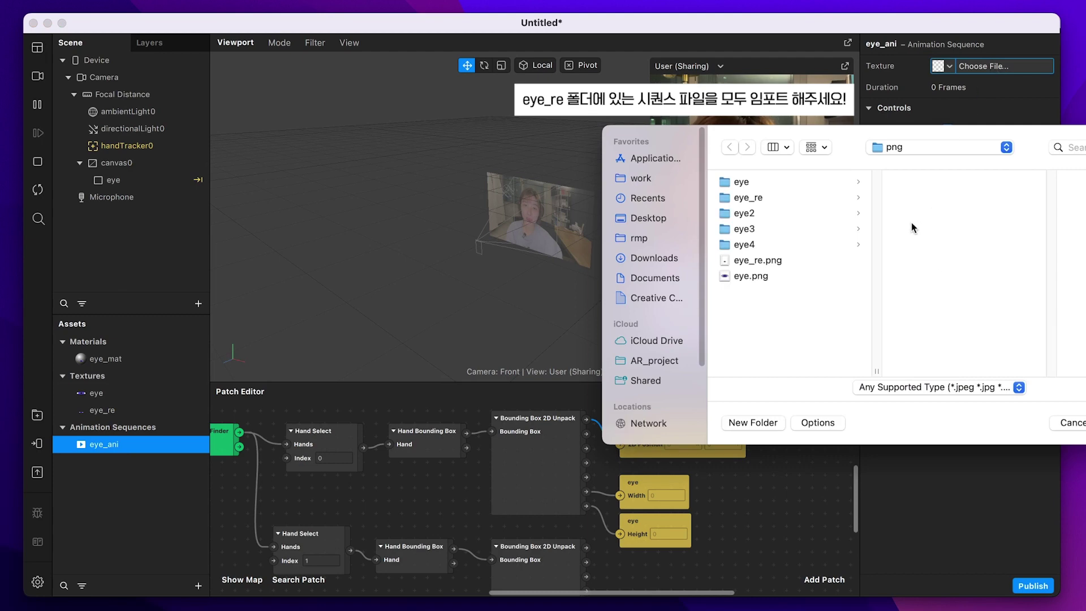
pyautogui.click(769, 198)
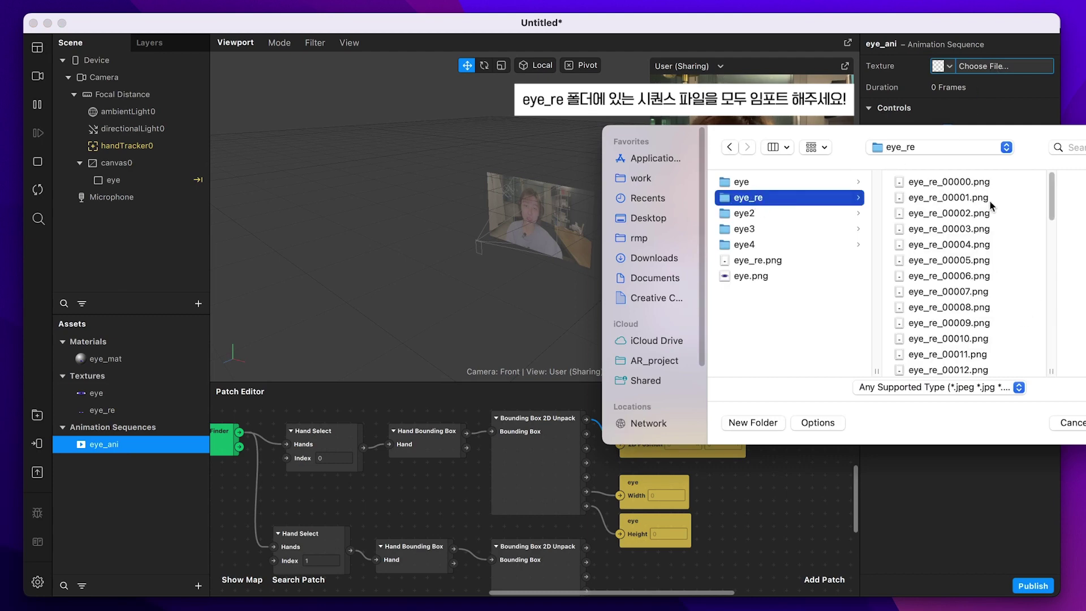
pyautogui.click(965, 181)
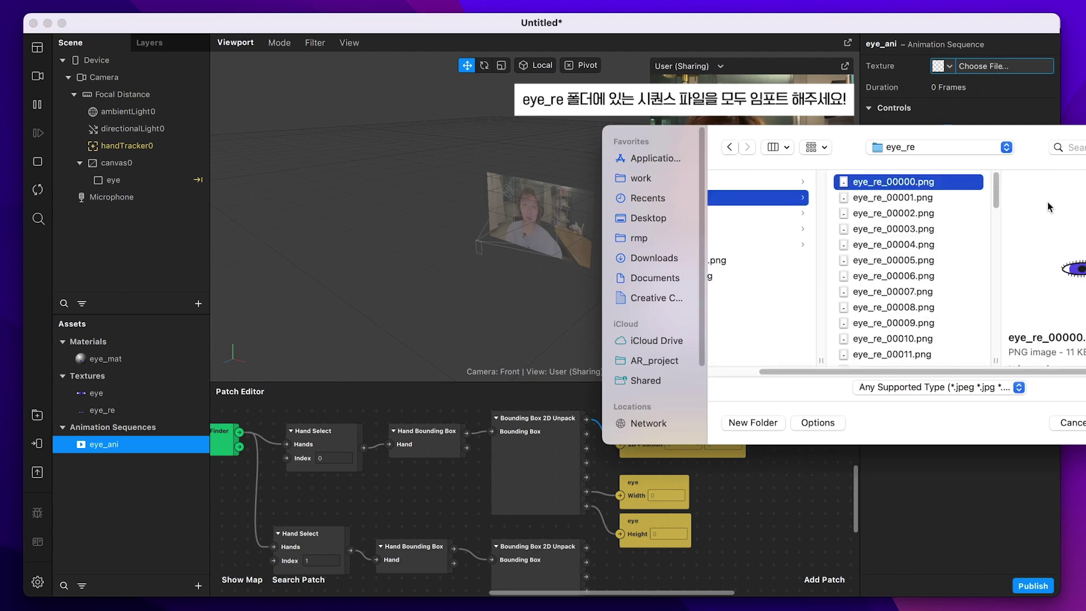
pyautogui.moveTo(993, 197); pyautogui.dragTo(995, 370)
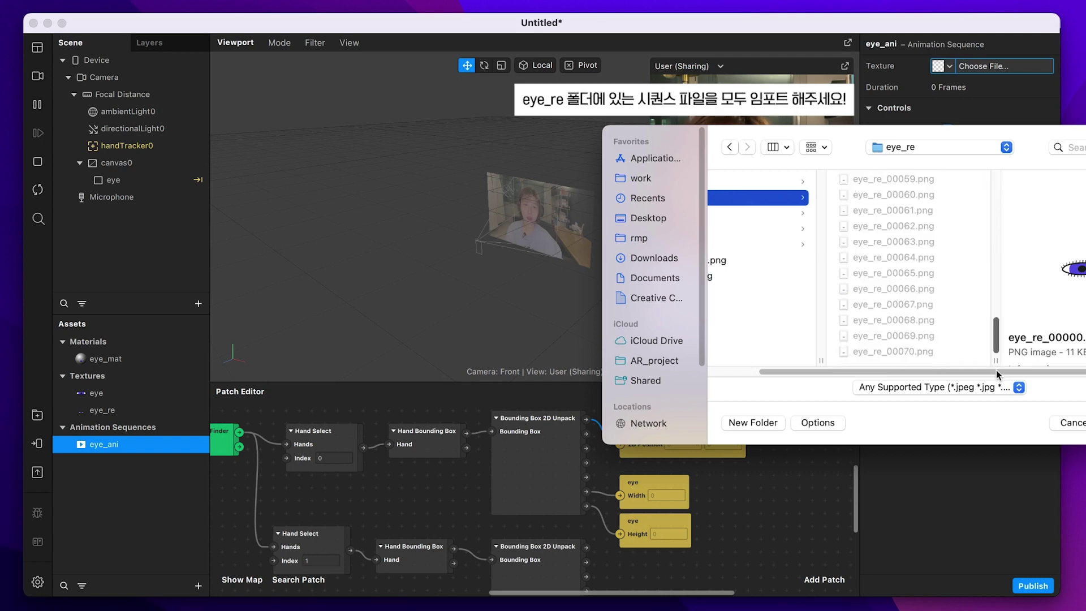
pyautogui.keyDown('shift'); pyautogui.click(913, 351); pyautogui.keyUp('shift')
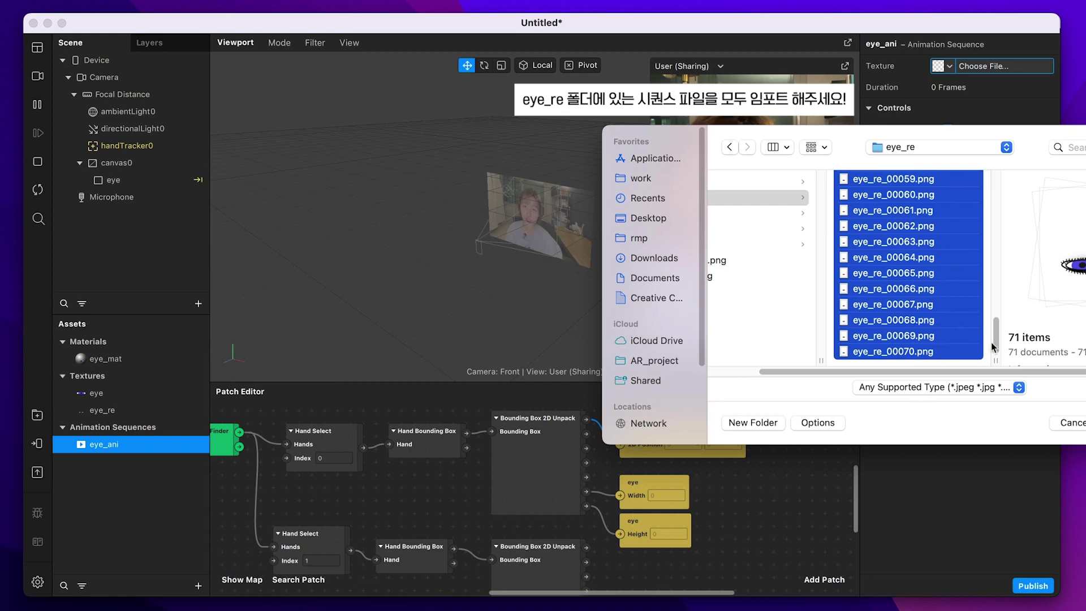
pyautogui.press('Return')
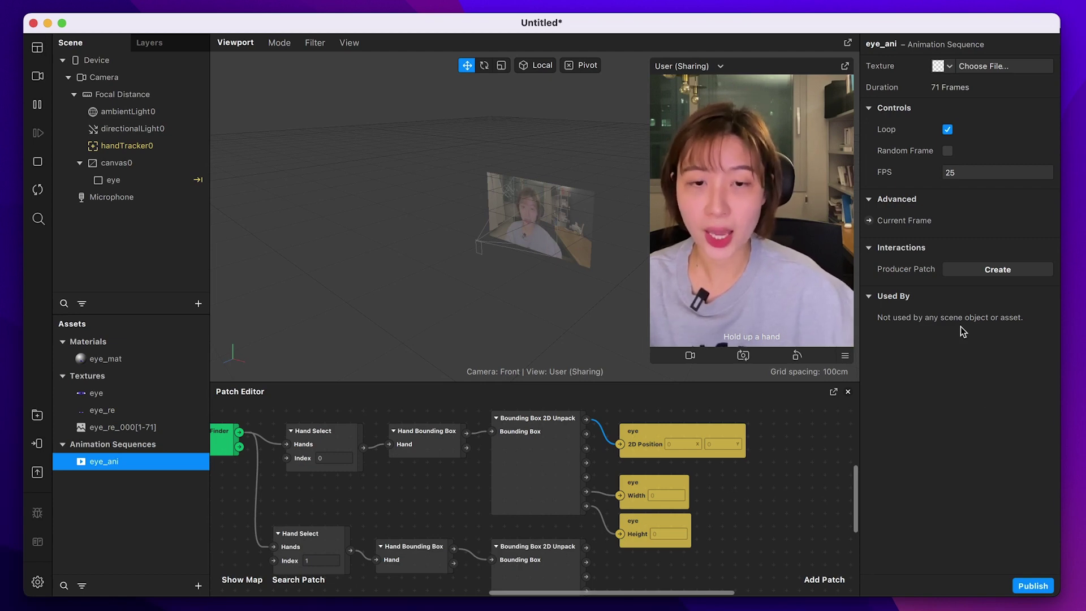
# Step: Set the eye_ani animation sequence's frame rate to 30 FPS
pyautogui.doubleClick(954, 172)
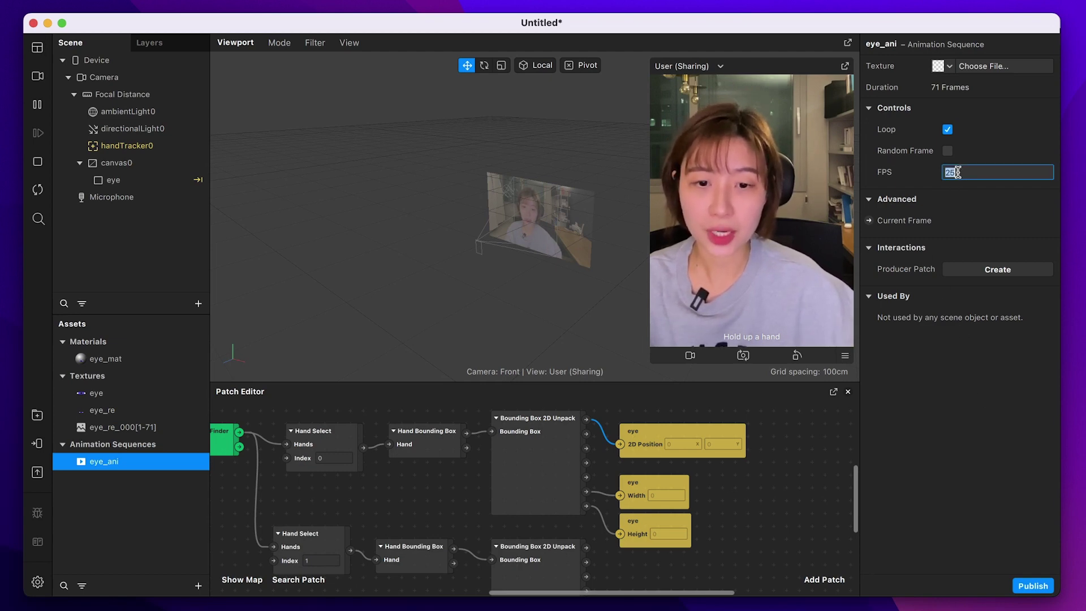
pyautogui.write('30')
pyautogui.press('Return')
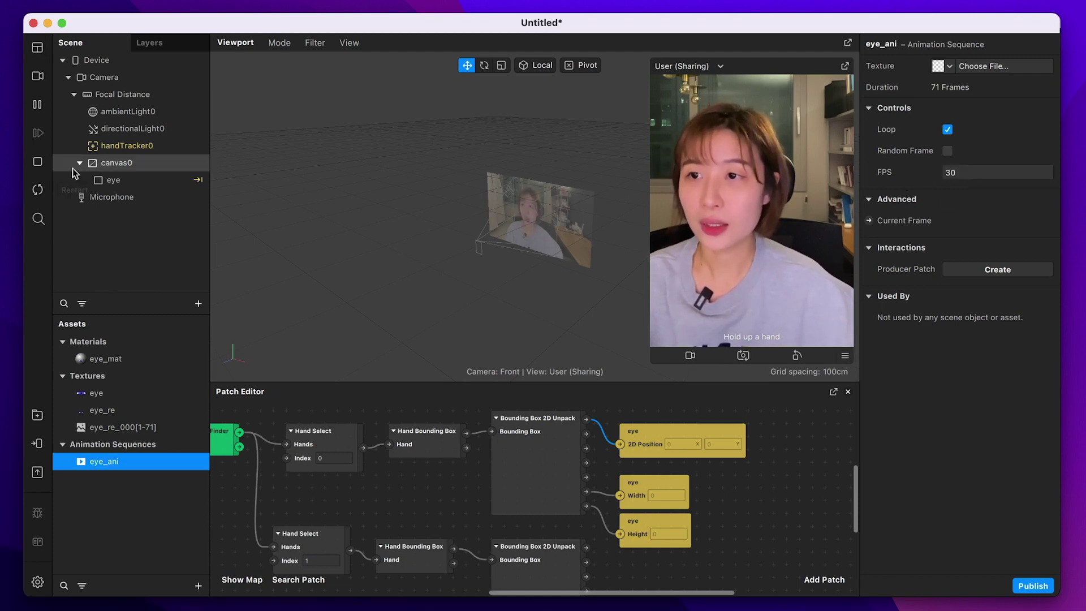
# Step: Replace eye_mat's diffuse texture with the eye_ani animation sequence
pyautogui.click(121, 363)
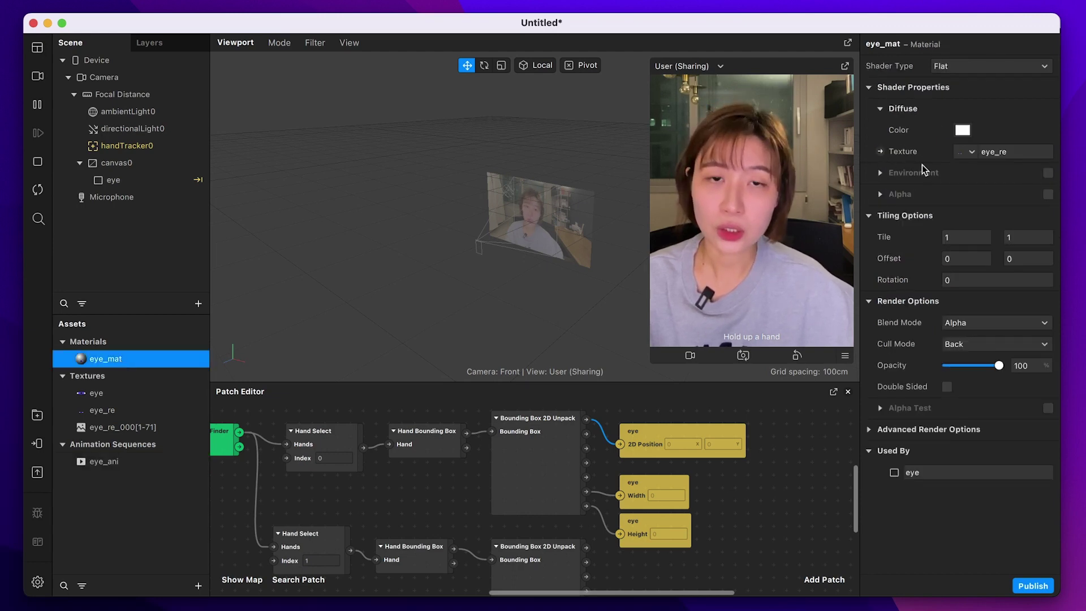
pyautogui.click(971, 151)
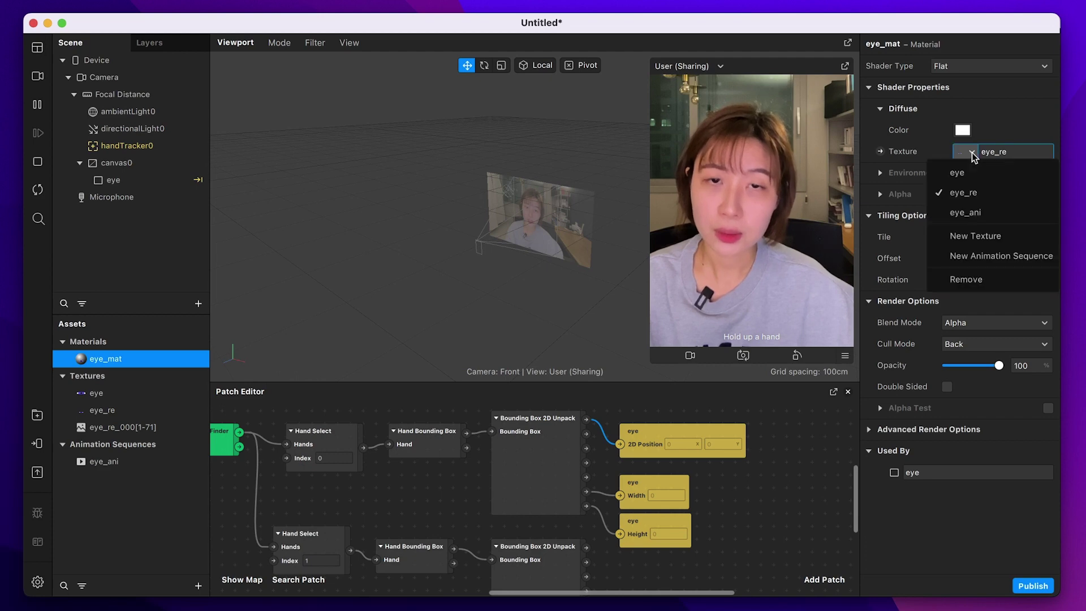
pyautogui.click(980, 214)
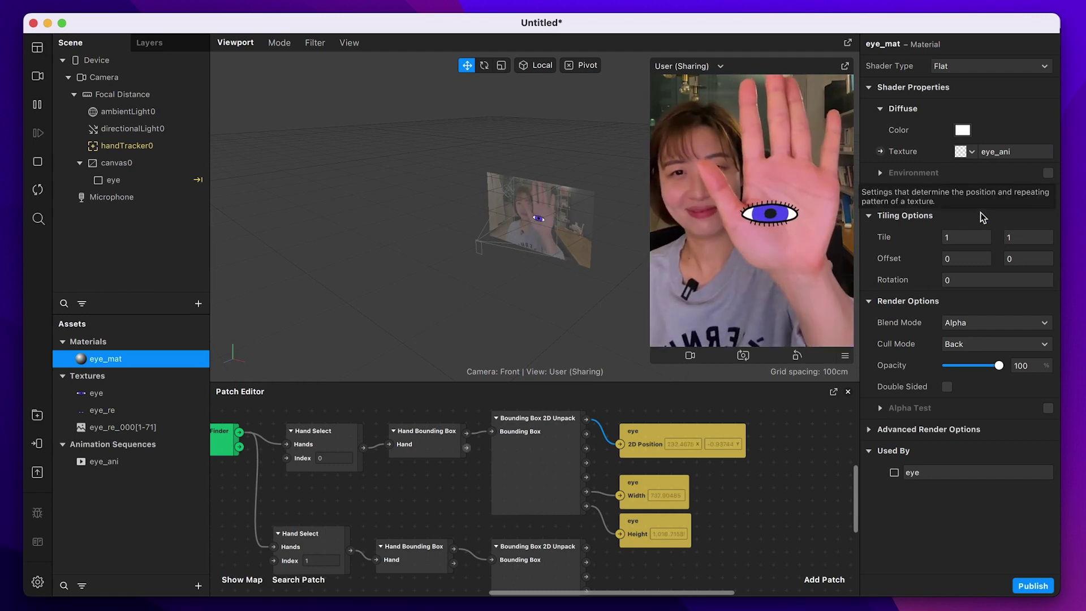
# Step: Duplicate the eye rectangle under canvas0, keeping its material and settings
pyautogui.click(113, 180)
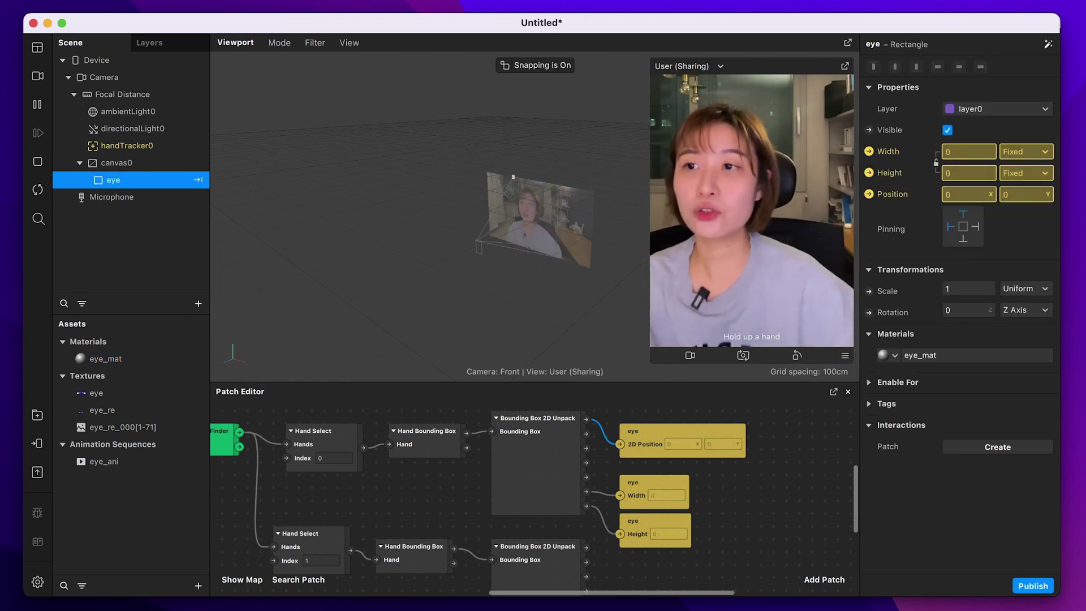
pyautogui.click(626, 487)
pyautogui.scroll(-3, 622, 557)
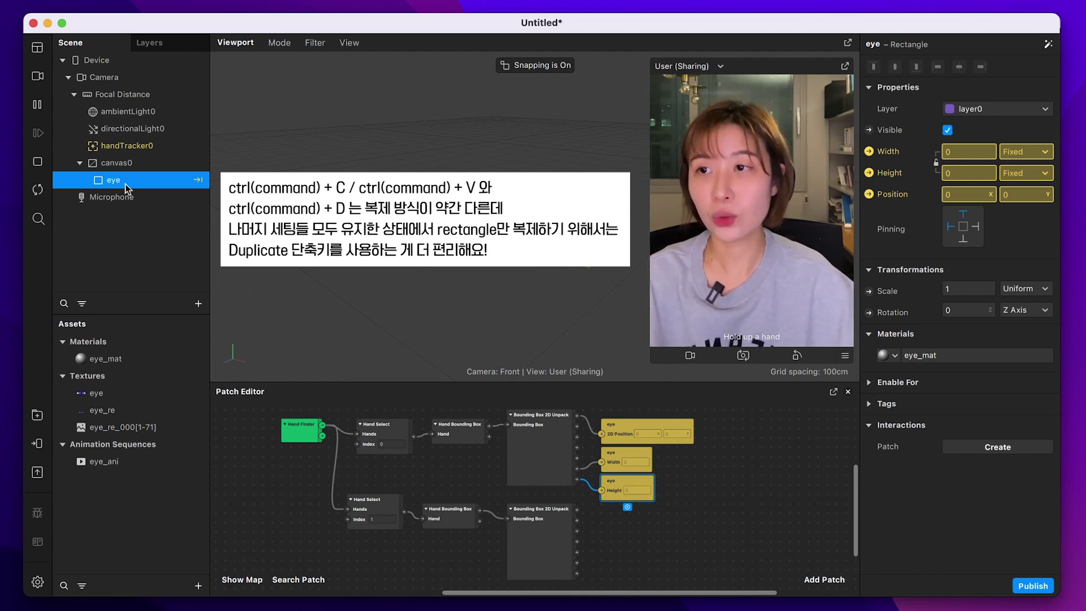
pyautogui.press('super+d')
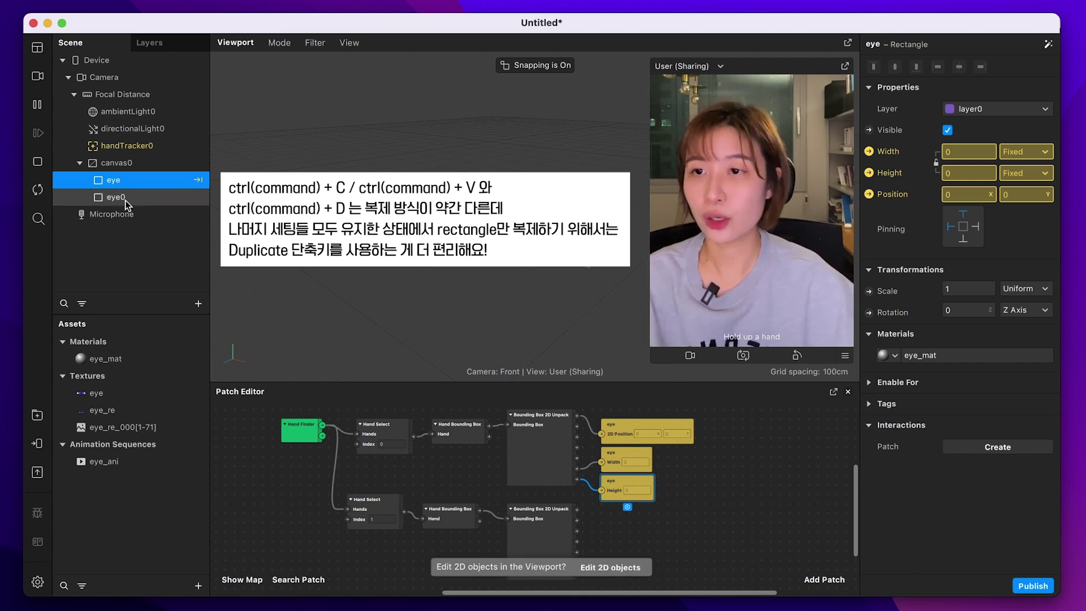
# Step: Create Width, Height and Position patches for the duplicated eye rectangle
pyautogui.click(123, 203)
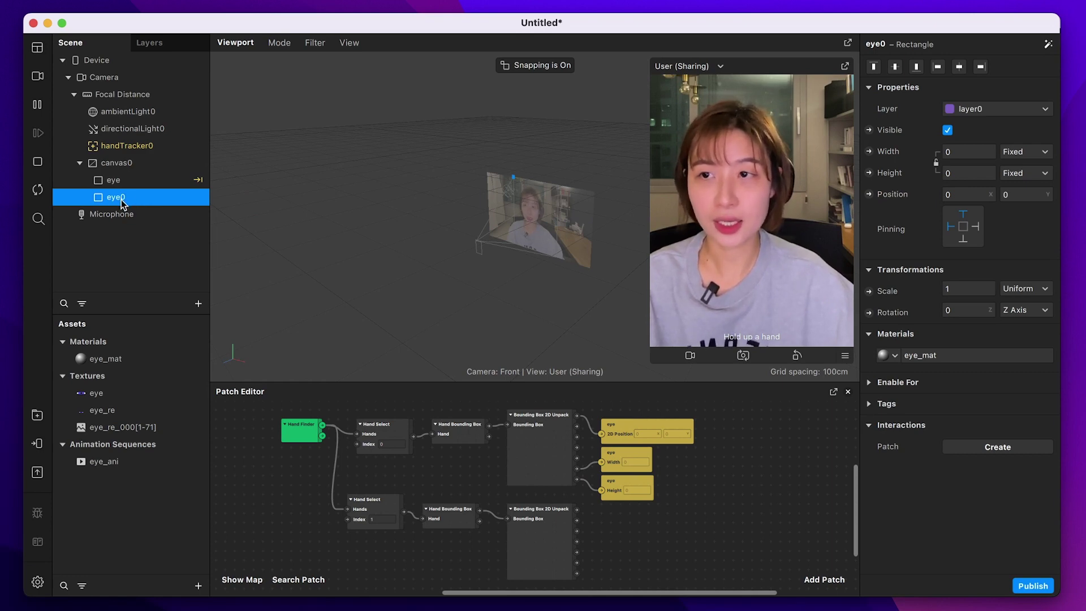
pyautogui.click(869, 151)
pyautogui.click(869, 172)
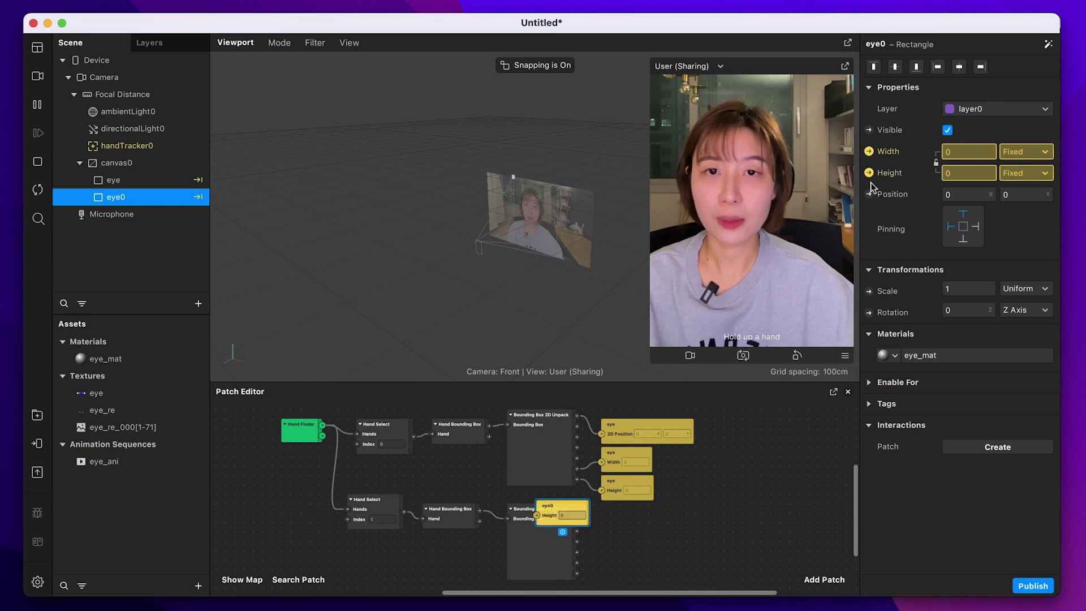
pyautogui.click(869, 194)
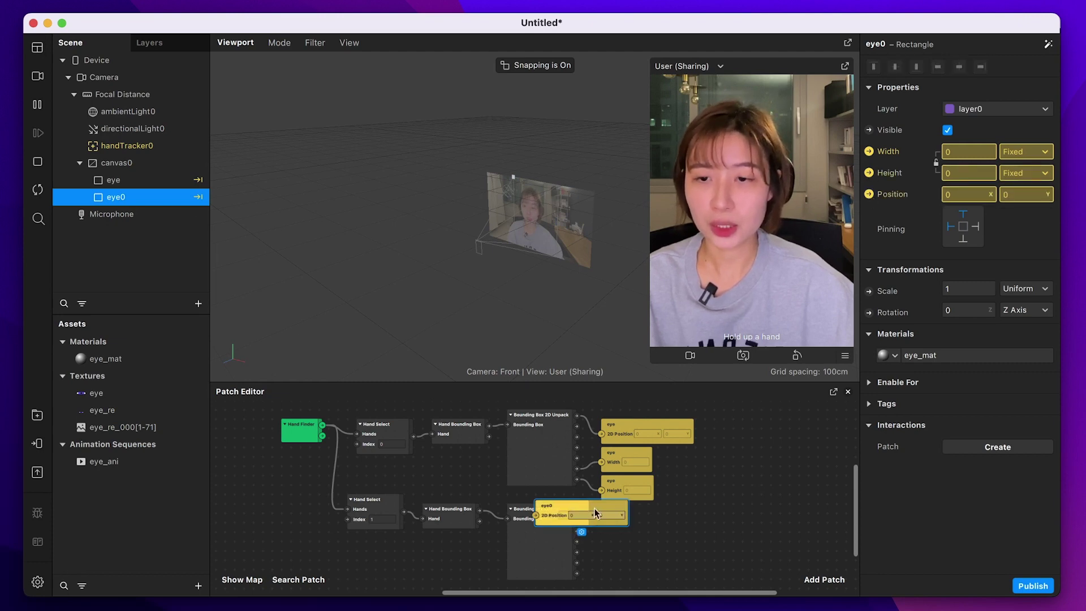
# Step: Arrange the eye0 patches beside the lower Bounding Box 2D Unpack and connect its Top Left, Width and Height outputs to them
pyautogui.moveTo(594, 509); pyautogui.dragTo(667, 549)
pyautogui.moveTo(558, 509); pyautogui.dragTo(611, 512)
pyautogui.moveTo(708, 523); pyautogui.dragTo(719, 574)
pyautogui.moveTo(621, 560)
pyautogui.mouseDown()
pyautogui.moveTo(621, 537)
pyautogui.moveTo(621, 550)
pyautogui.mouseUp()
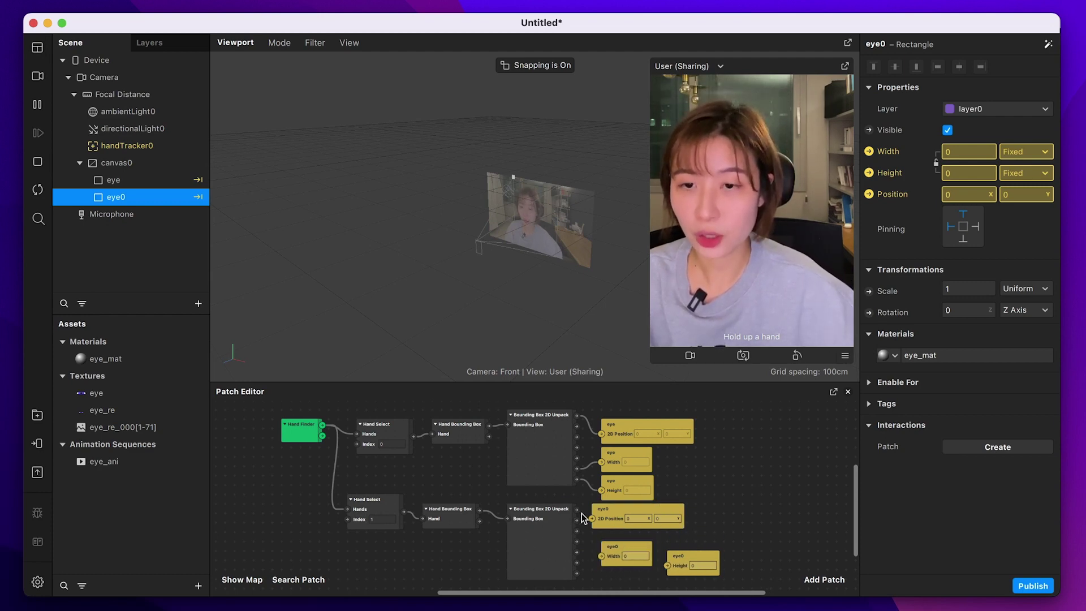
pyautogui.moveTo(577, 509); pyautogui.dragTo(592, 518)
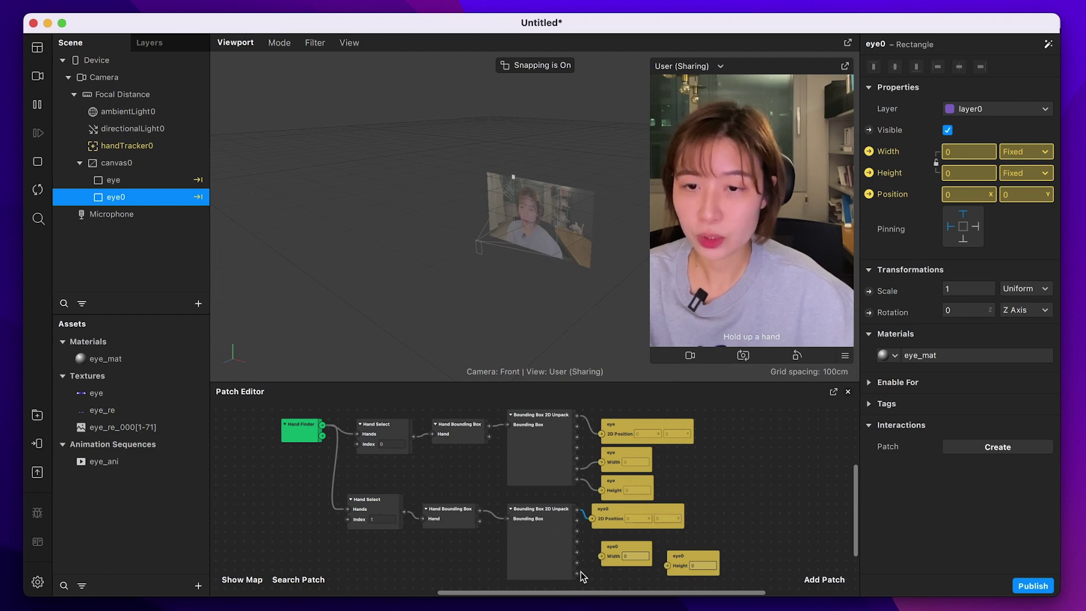
pyautogui.moveTo(577, 563); pyautogui.dragTo(667, 564)
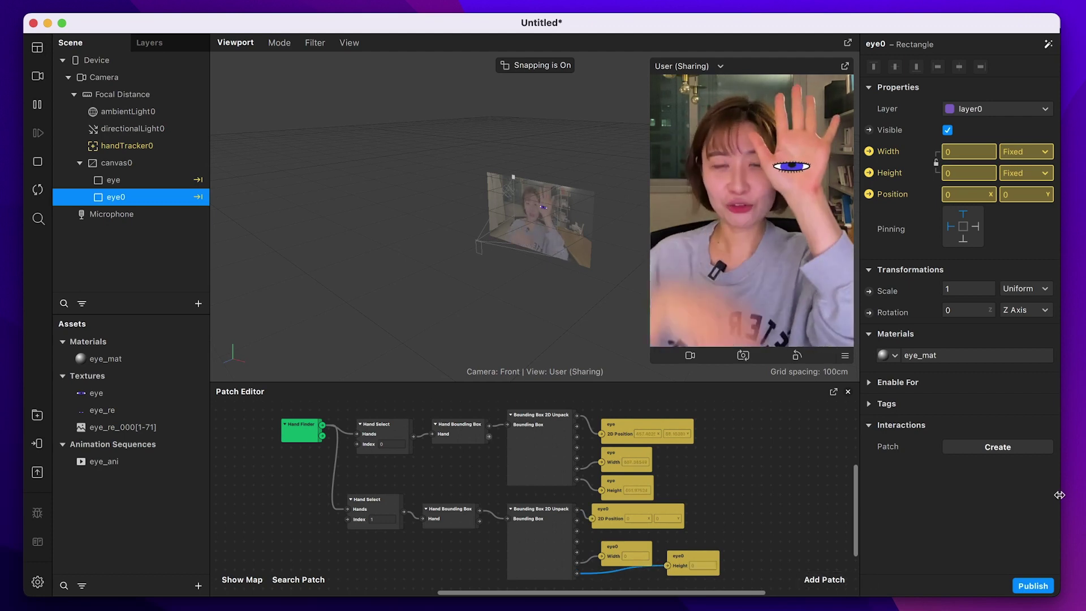